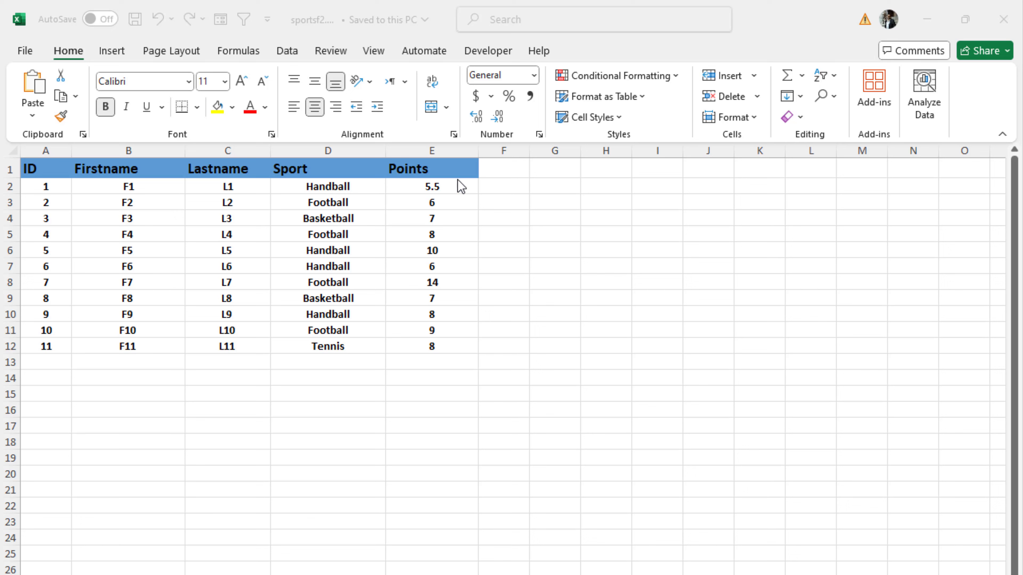
- Launch the Visual Basic editor for sportsf2.xlsm from Excel's Developer tools
click(498, 57)
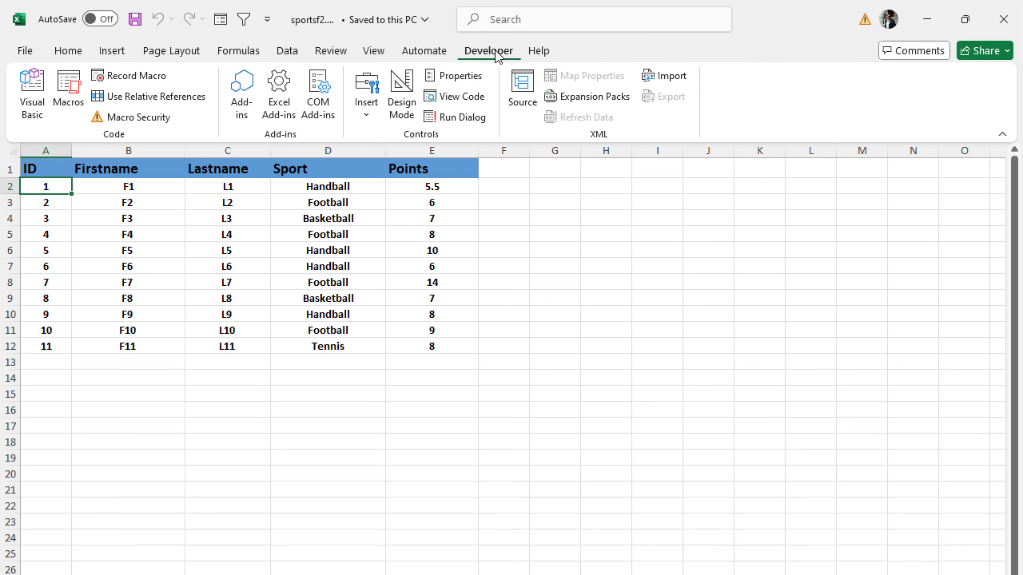
click(37, 105)
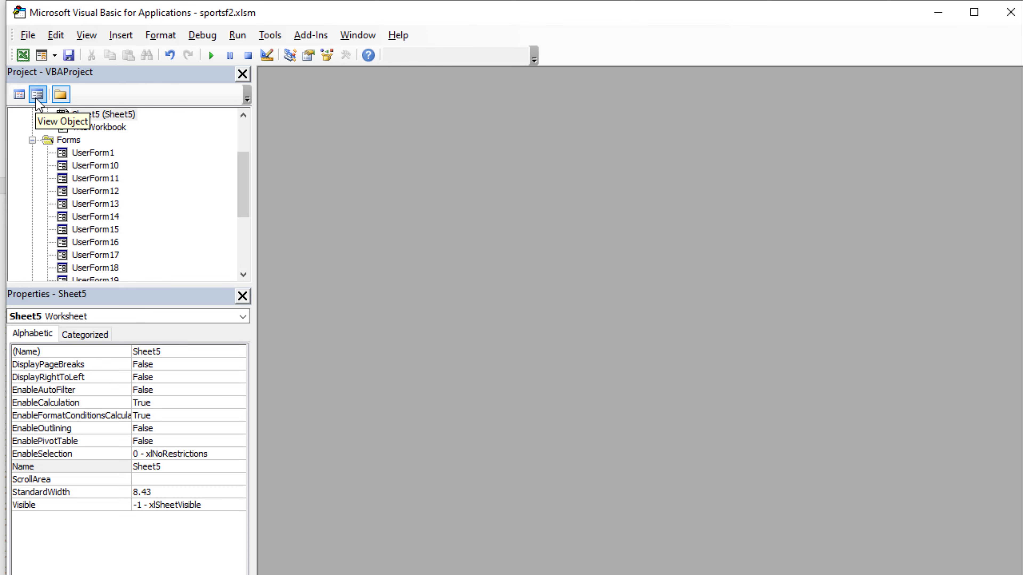
- Insert a new UserForm20 and stretch it wider and taller to height 315
click(121, 35)
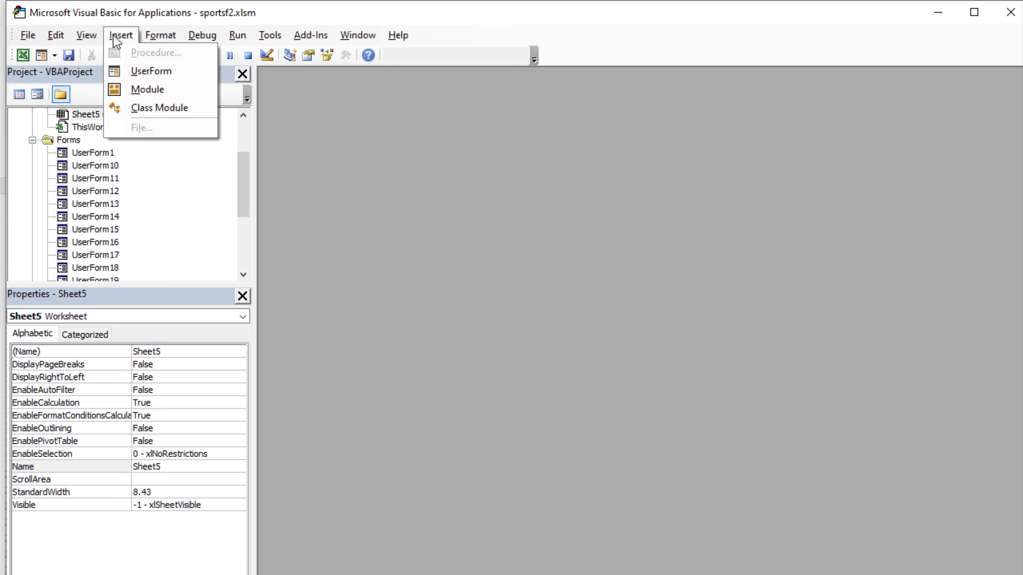
click(158, 71)
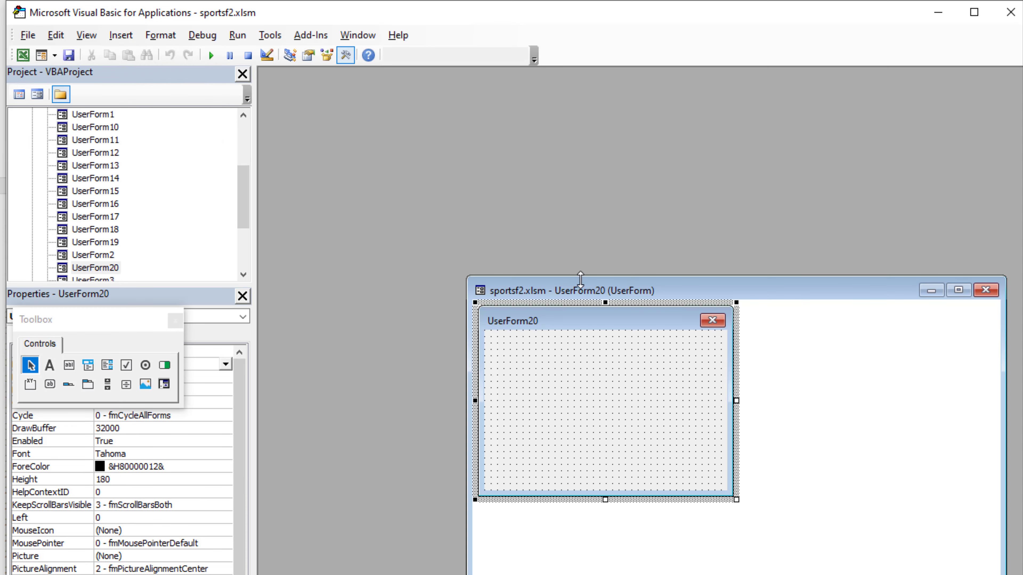
drag(604, 292, 431, 129)
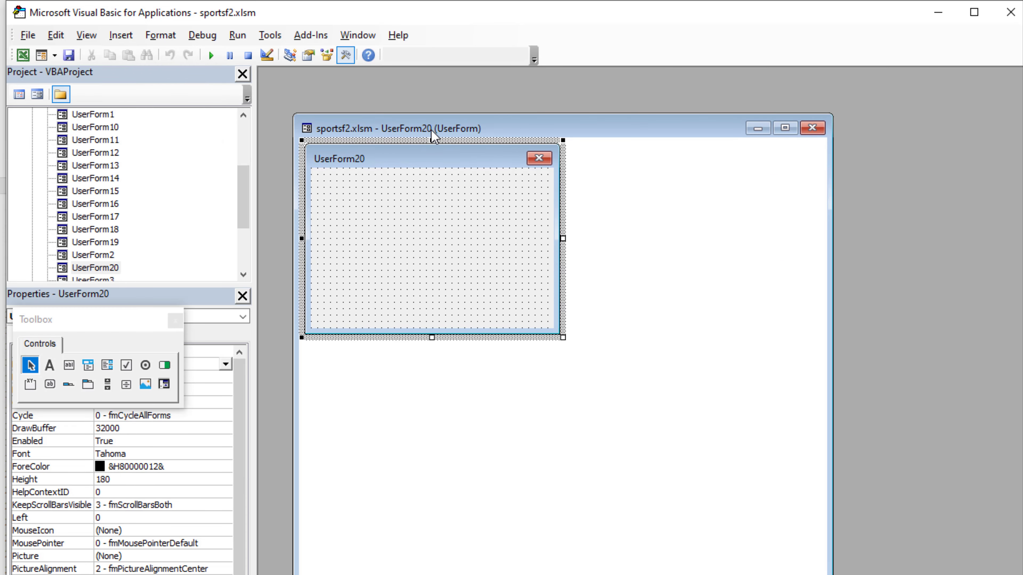
drag(565, 238, 817, 239)
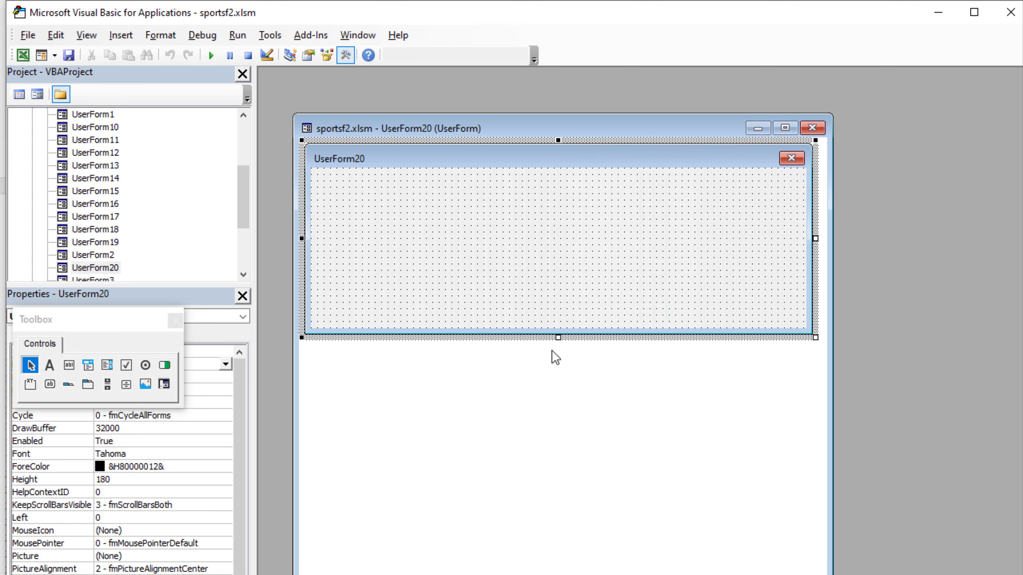
drag(558, 338, 541, 480)
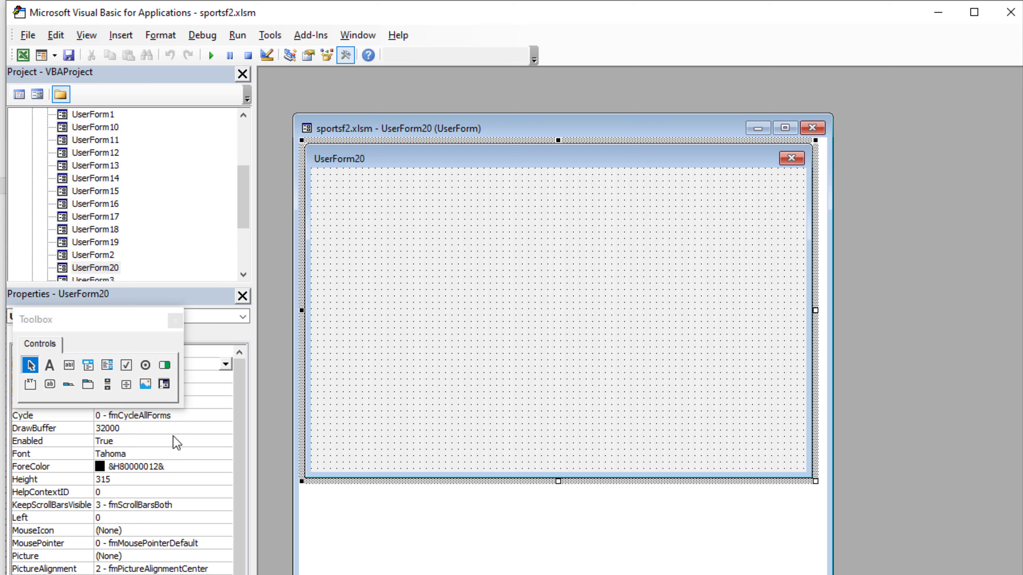
- Draw ListBox1 across the top of UserForm20 and set its font size to 12
click(113, 366)
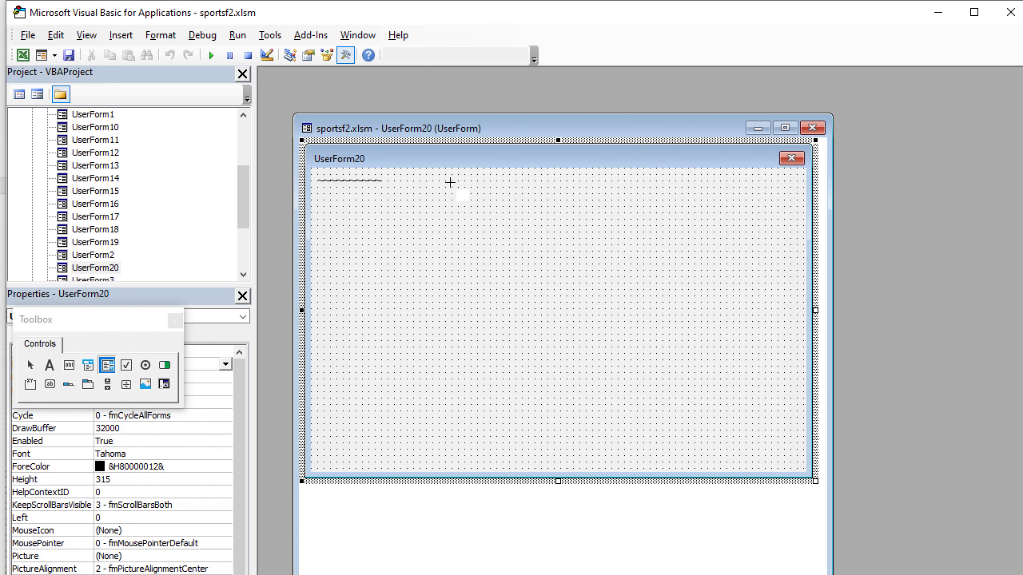
drag(450, 182, 790, 391)
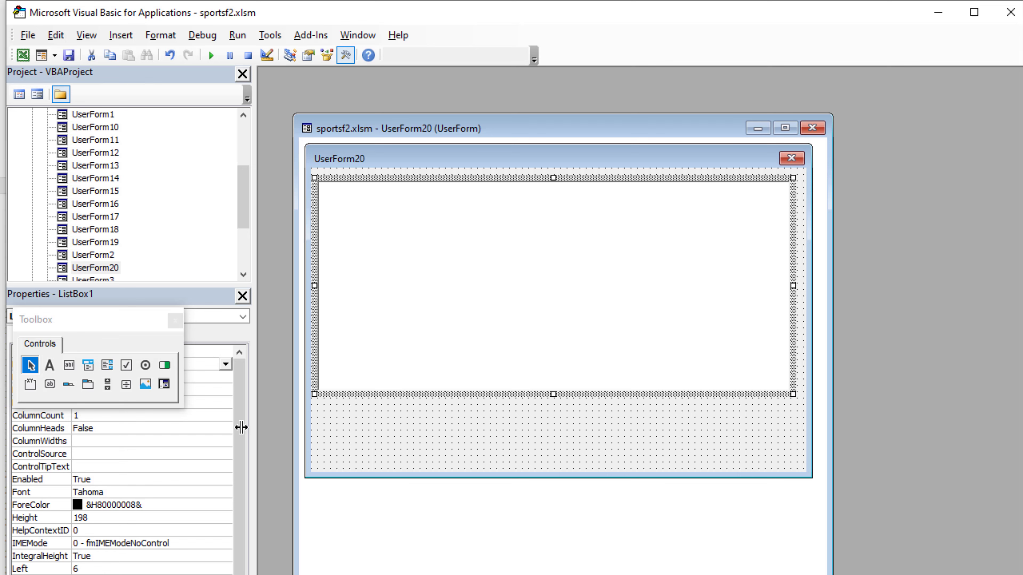
click(227, 496)
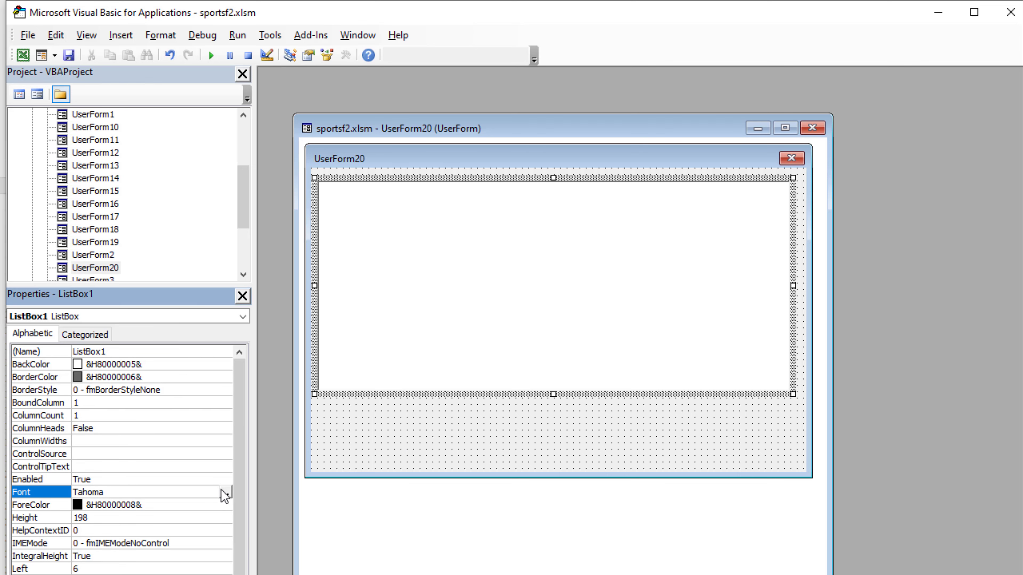
click(226, 493)
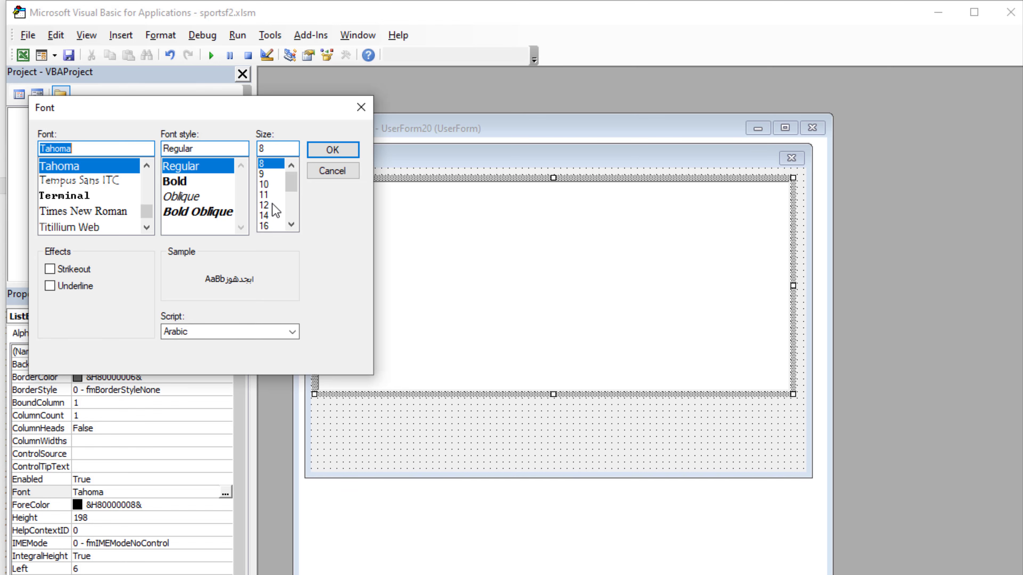
click(269, 205)
click(322, 151)
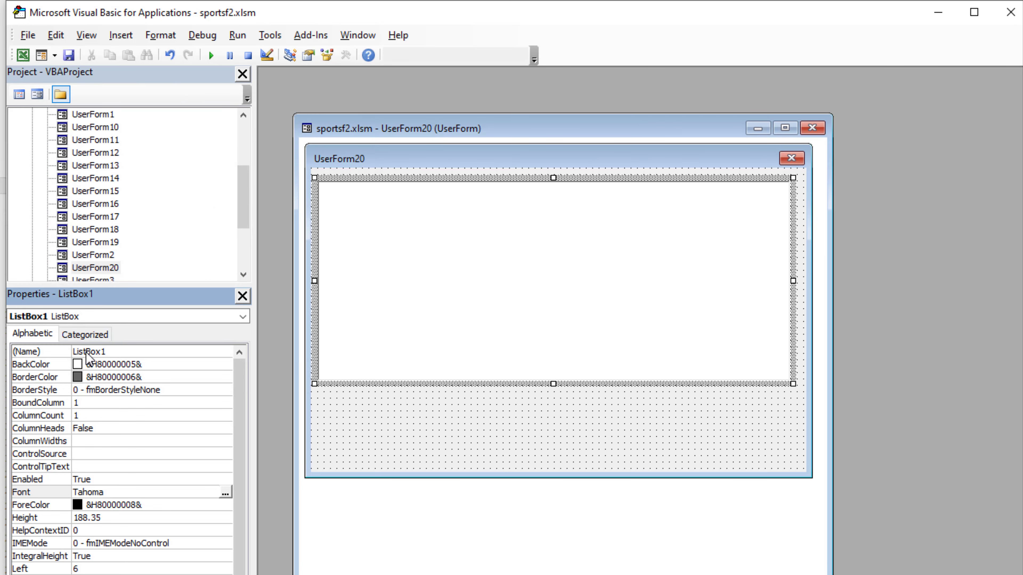
- Open UserForm20's code window and reposition it
right_click(610, 413)
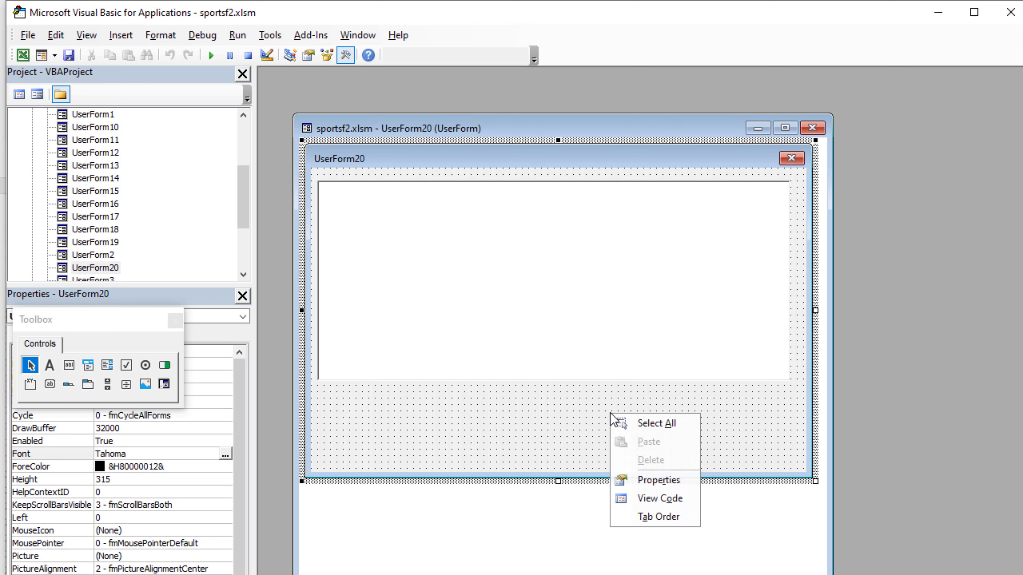
click(663, 499)
drag(651, 310, 447, 194)
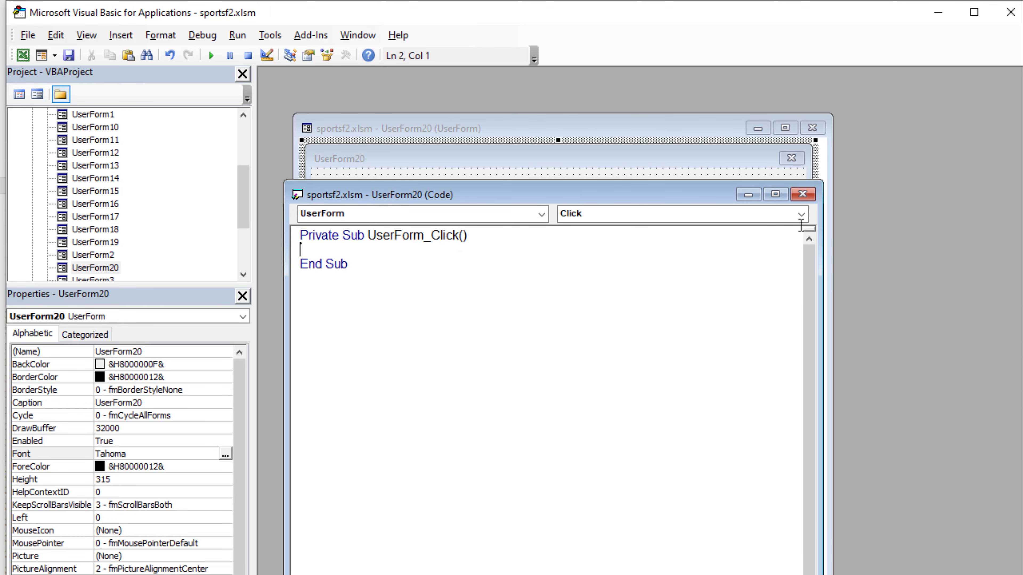
- Create the UserForm_Initialize procedure containing Dim lastrow As Integer
click(801, 215)
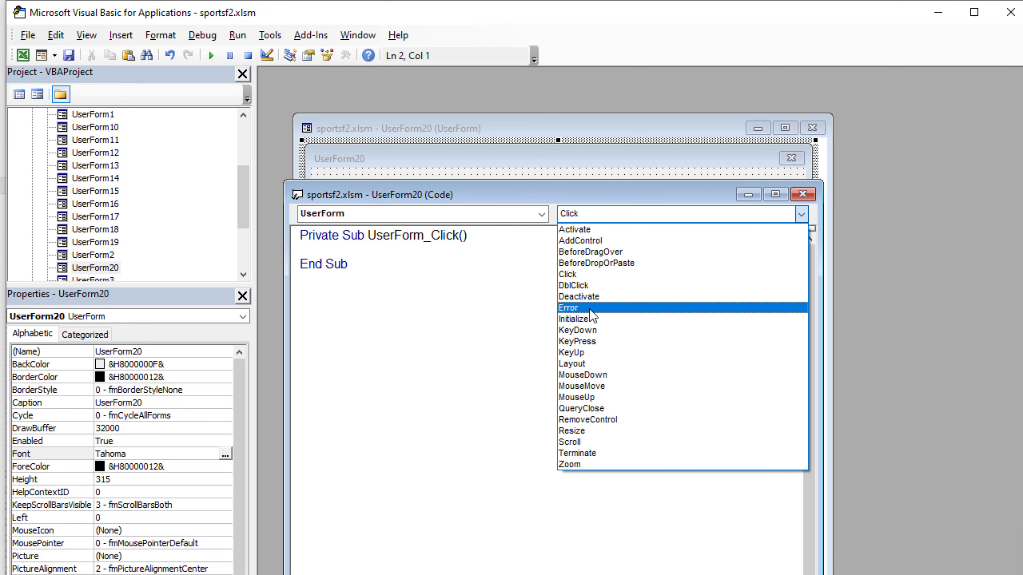
click(570, 319)
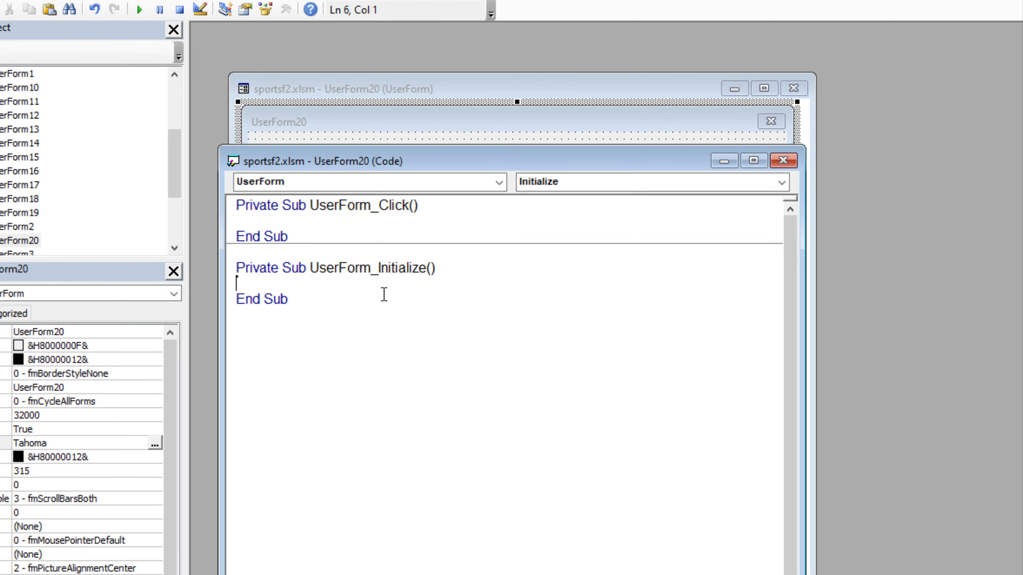
text(Dim )
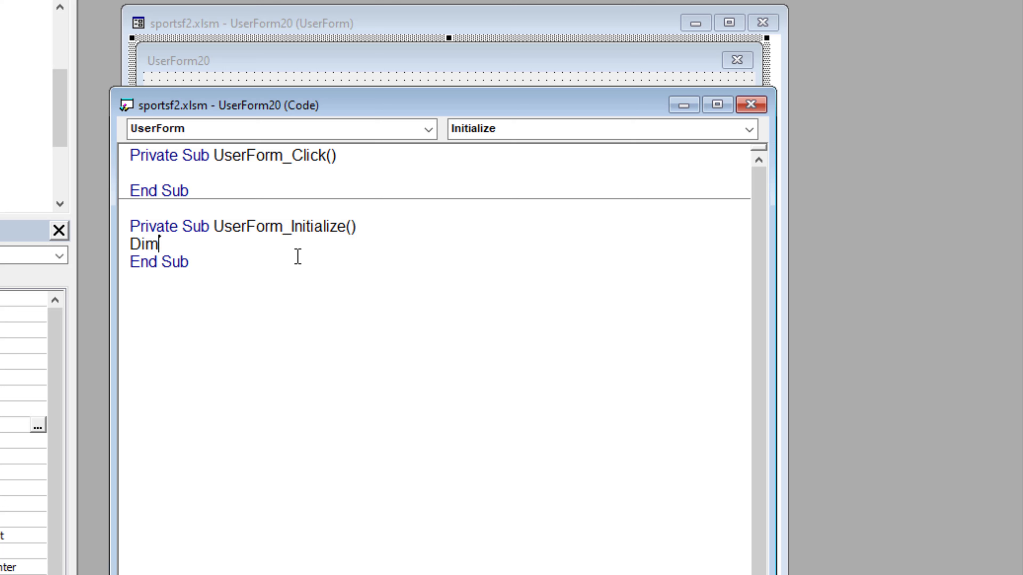
text(la)
text(str)
text(ow As )
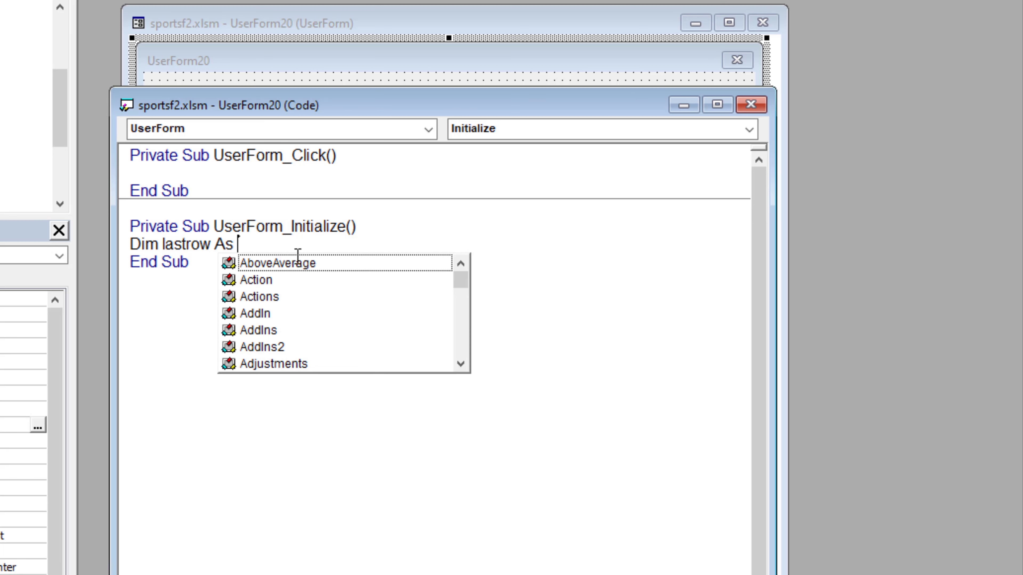
text(Int)
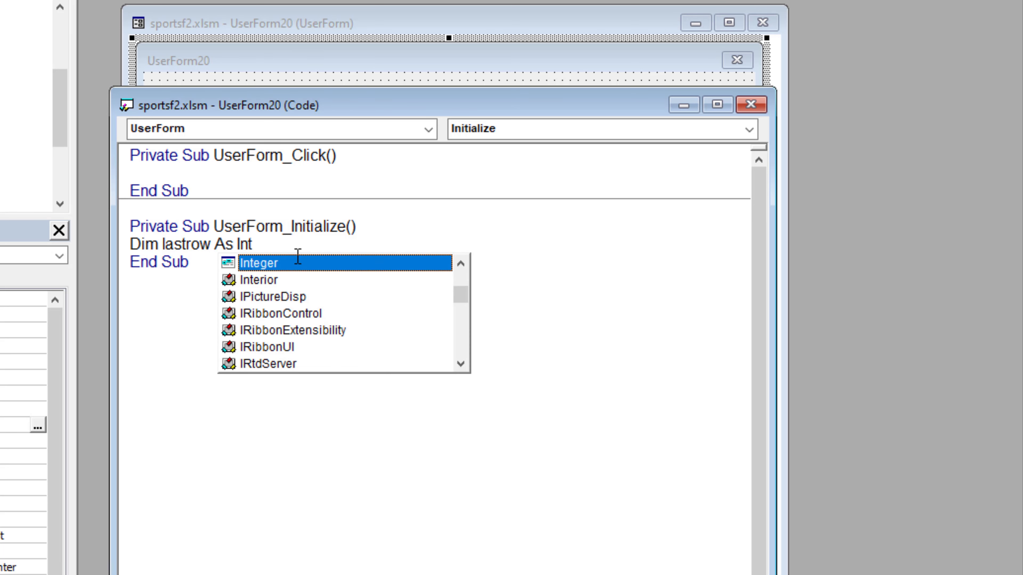
double_click(264, 261)
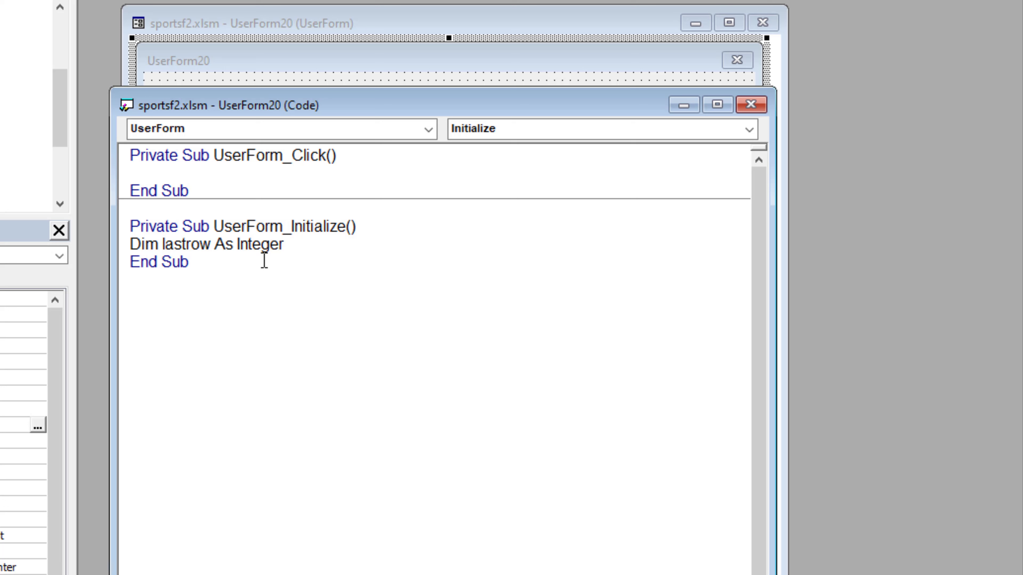
key(Return)
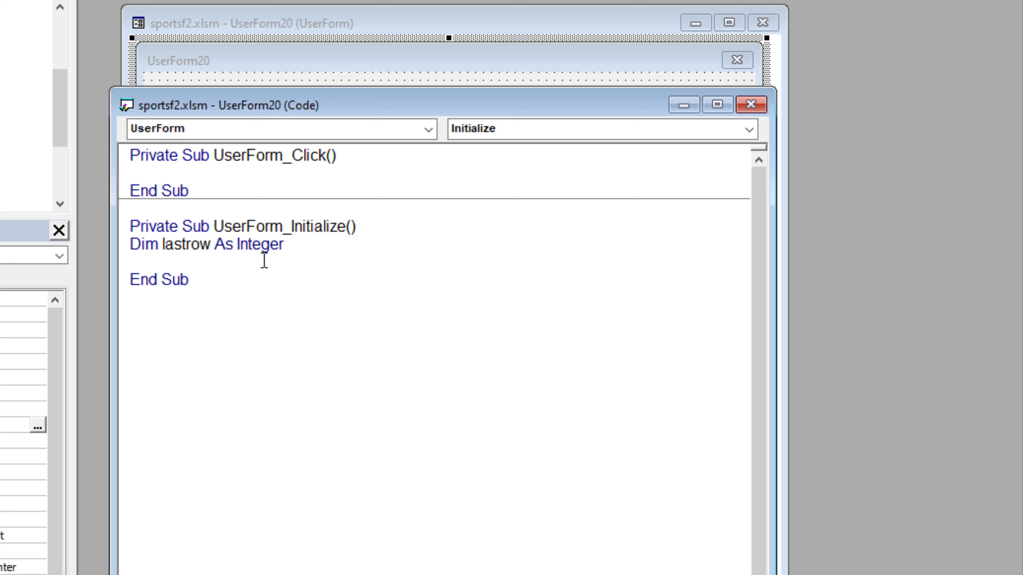
- Add lastrow = Cells(Rows.Count, "A").End(xlUp).Row, then begin a With ListBox1 line
text(lastr)
text(ow = )
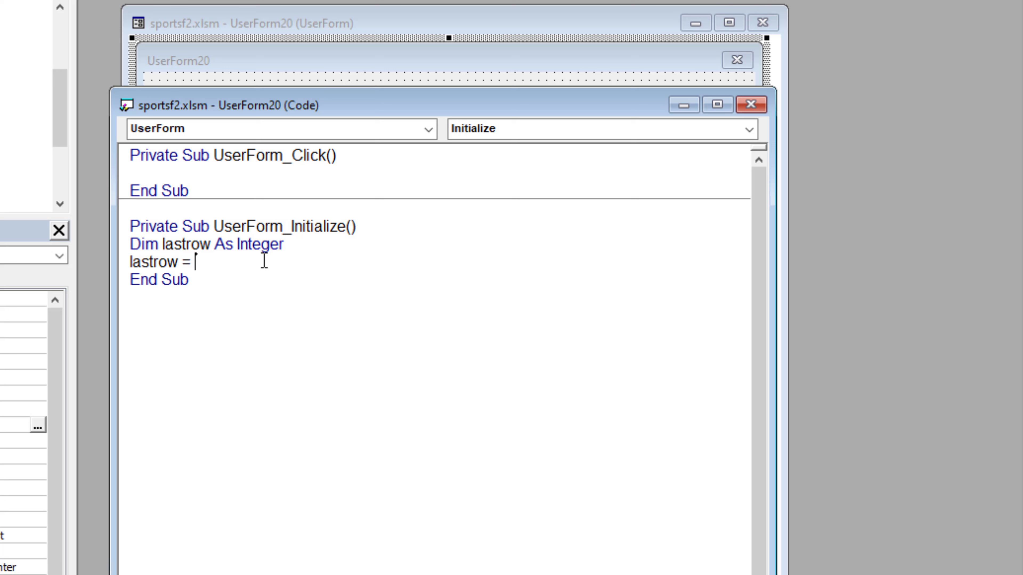
text(Cells)
text((Row)
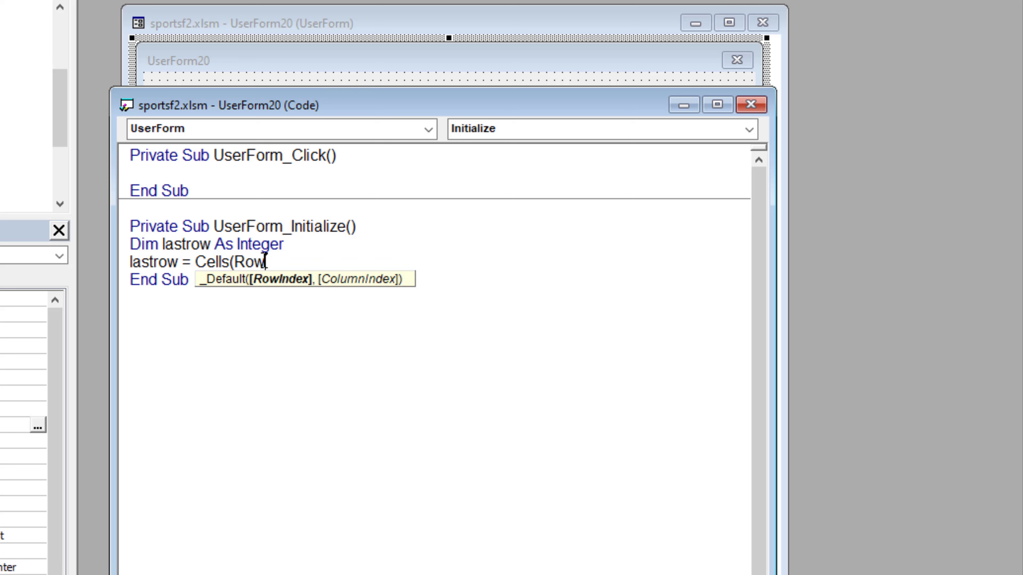
text(s.C)
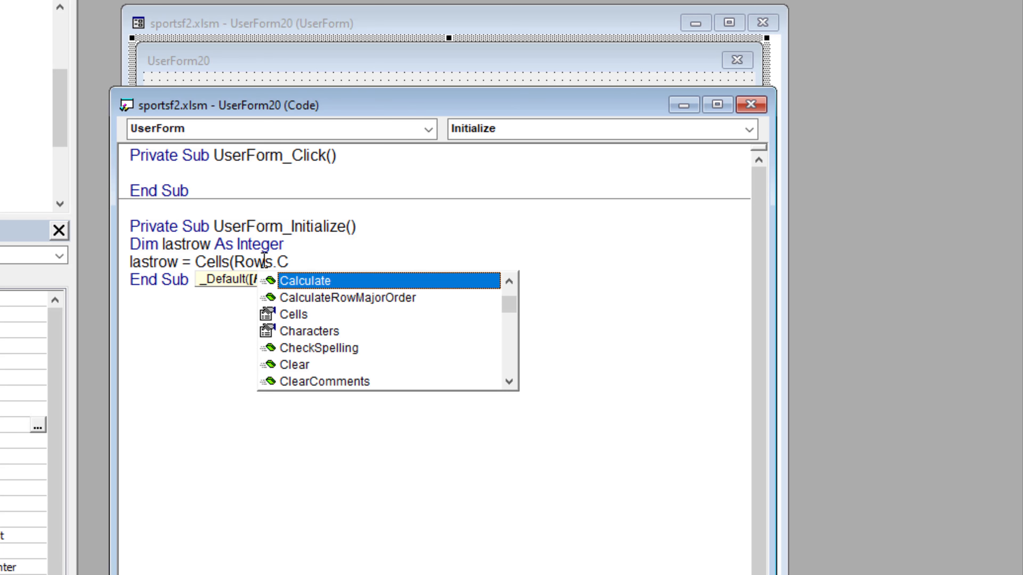
text(o)
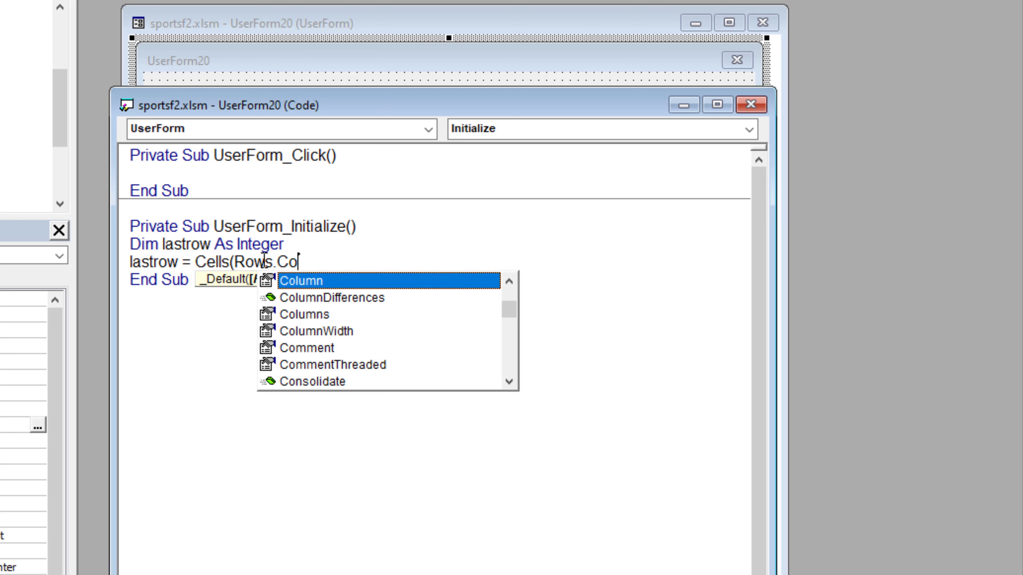
text(u)
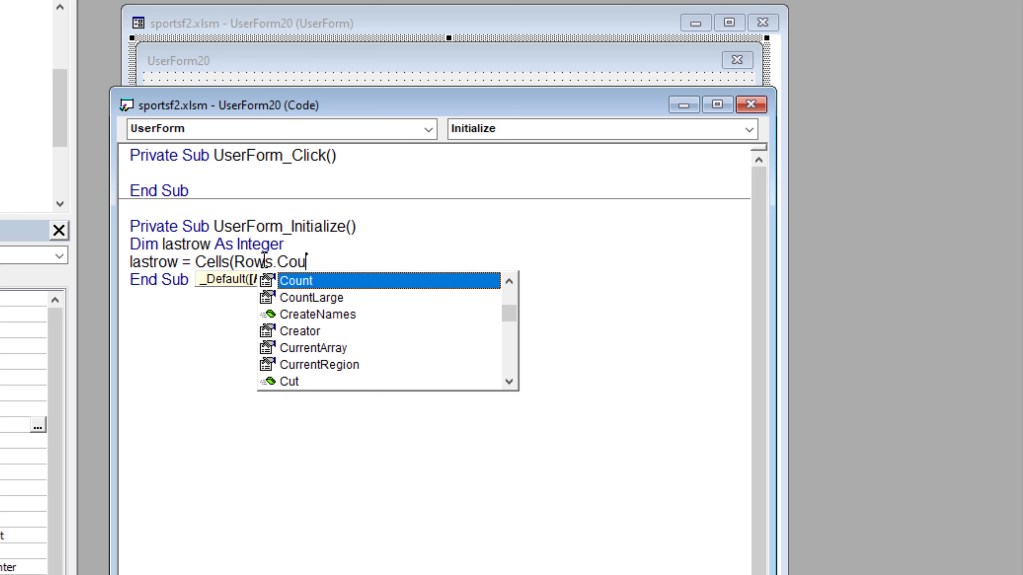
double_click(305, 286)
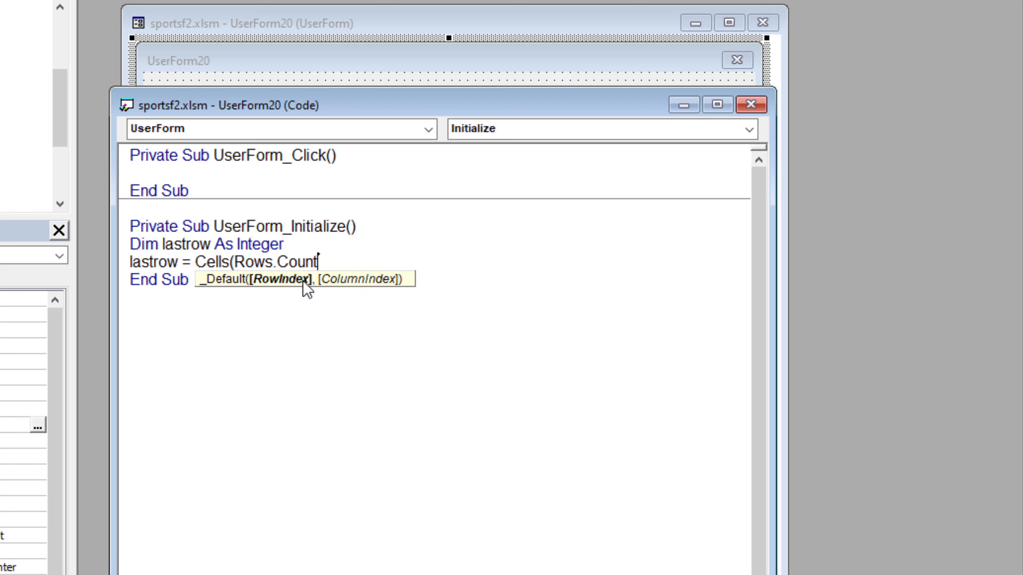
text(, )
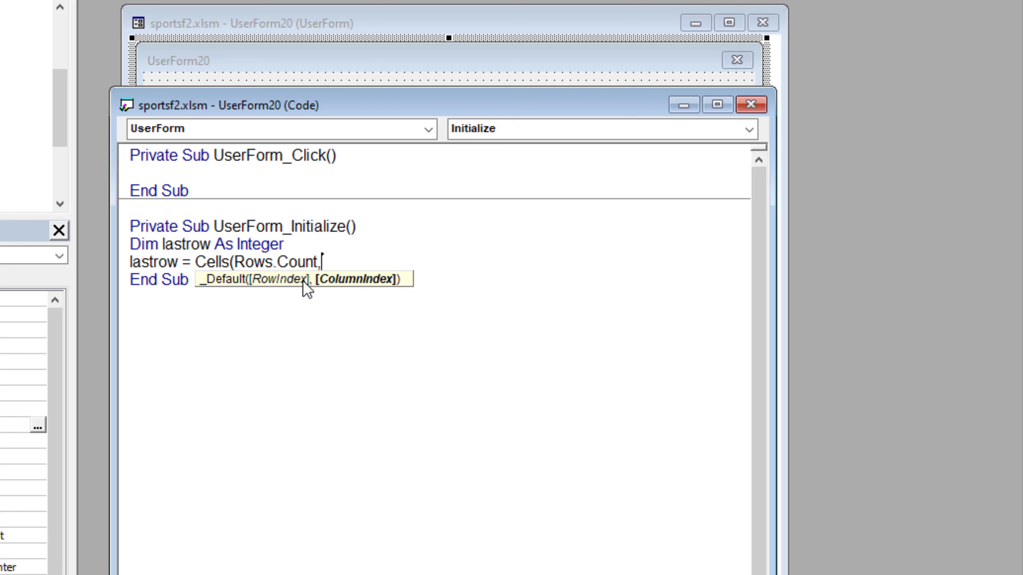
text("A)
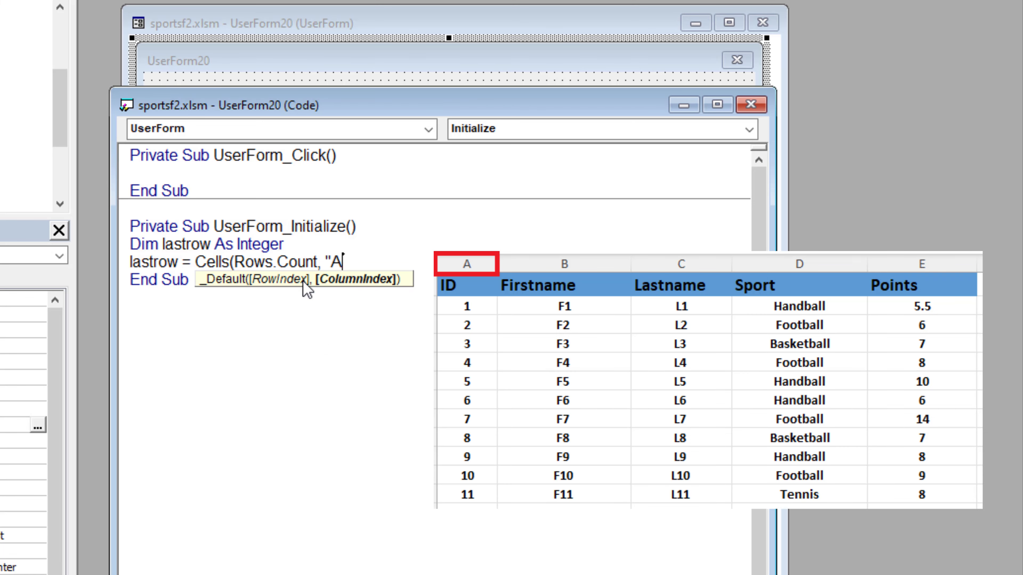
text(")
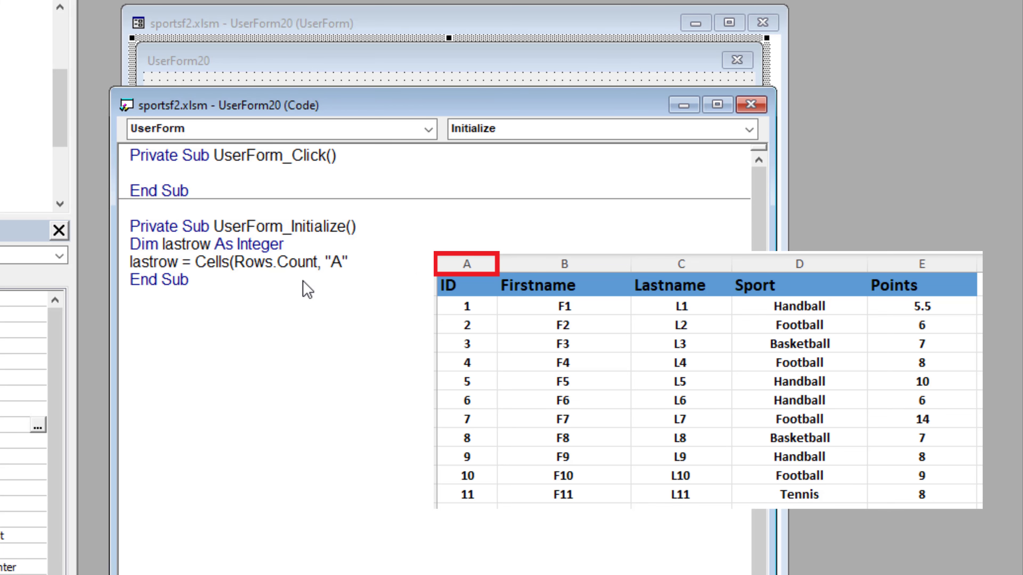
text().)
text(End)
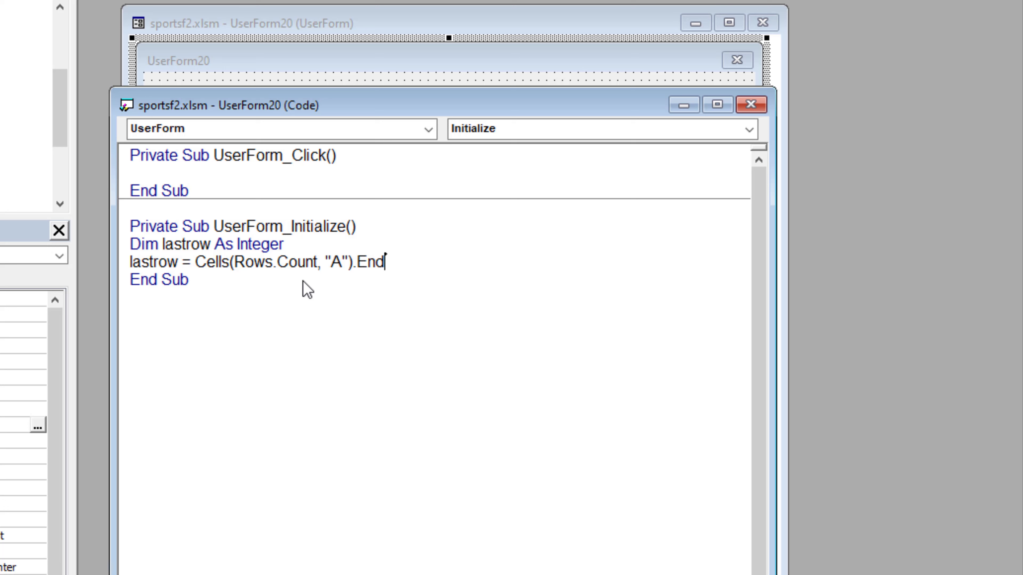
text(()
text(xlU)
text(p))
text(.R)
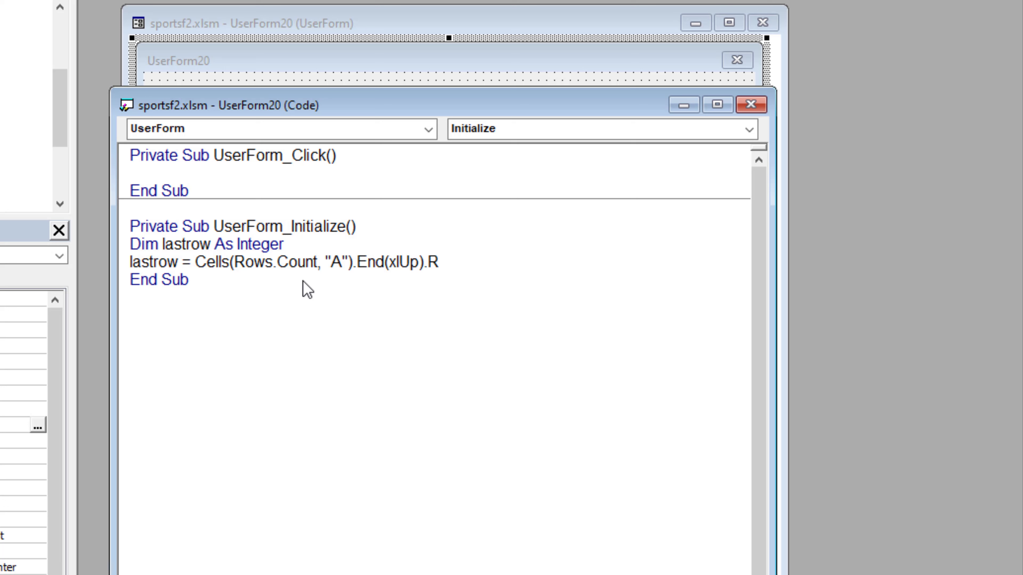
text(ow)
key(Return)
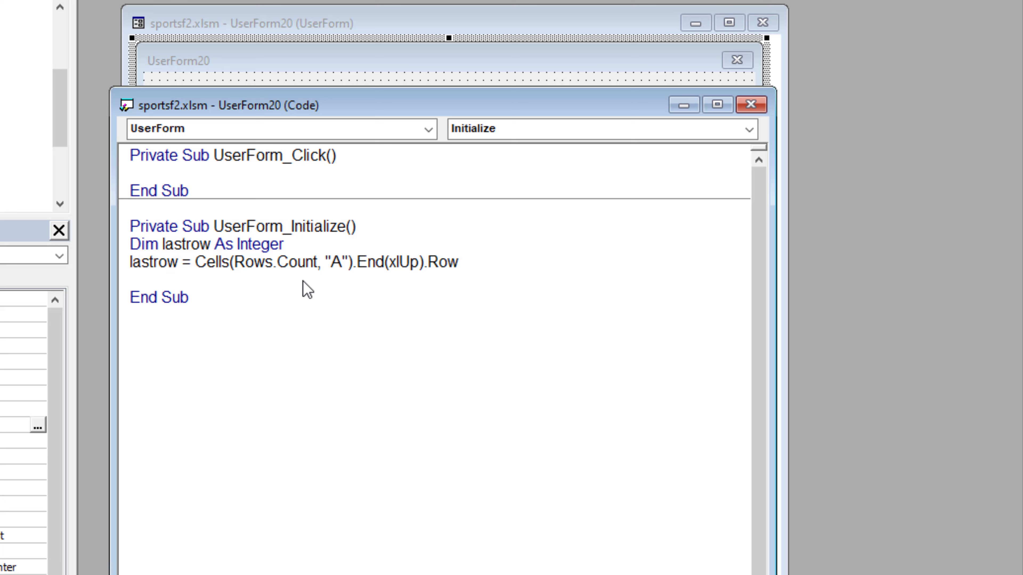
text(With)
text( Li)
text(stBo)
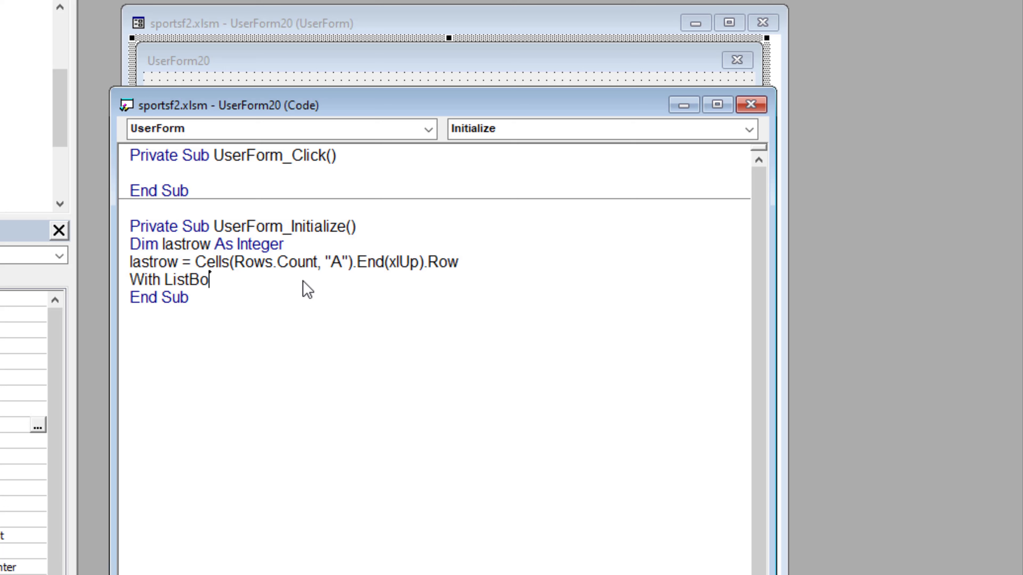
text(x1)
- Close the block with End With and set .ColumnCount = 5 inside it
key(Return)
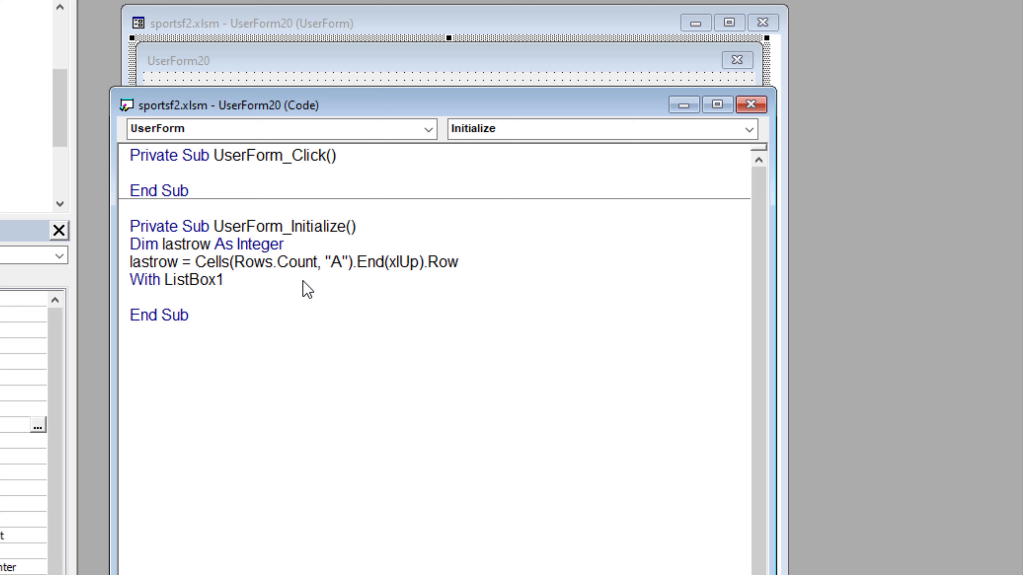
text(End)
text( W)
text(ith)
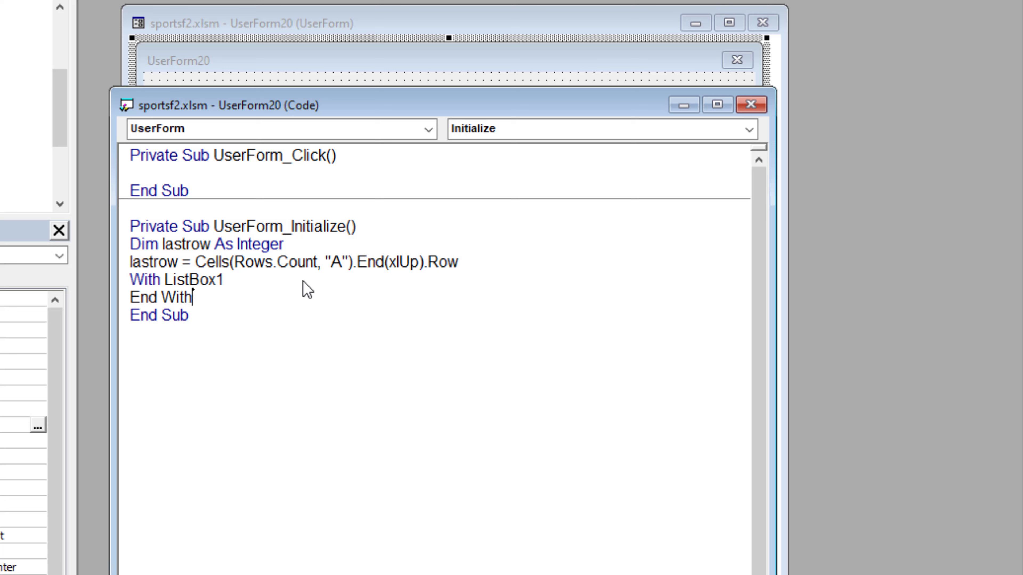
click(252, 277)
key(Return)
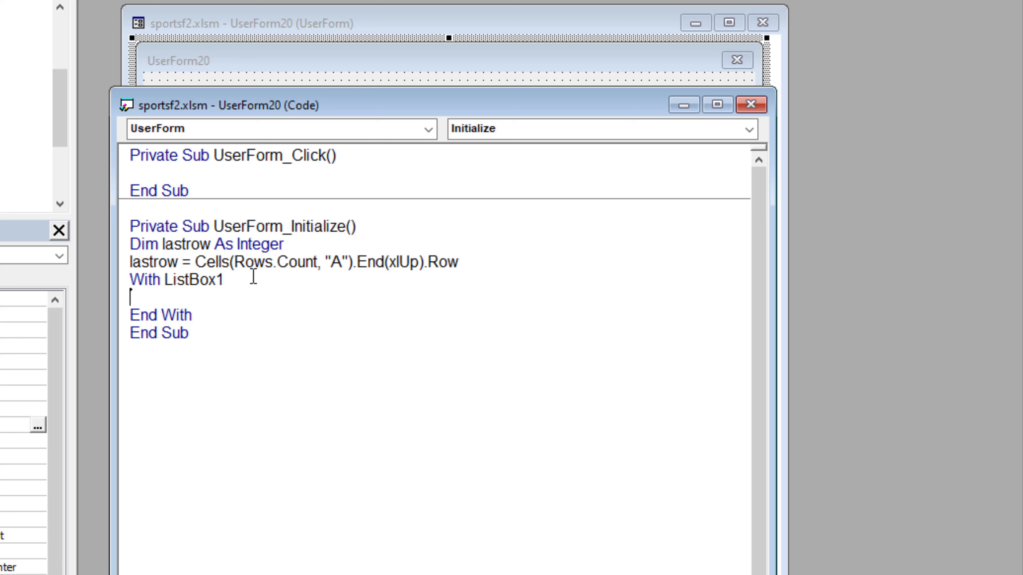
text(.)
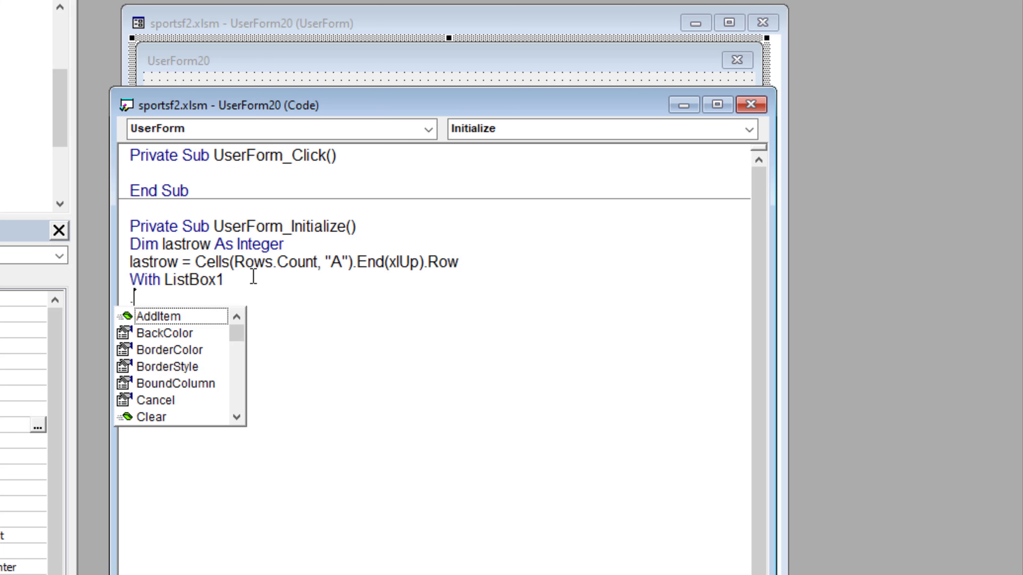
text(Colu)
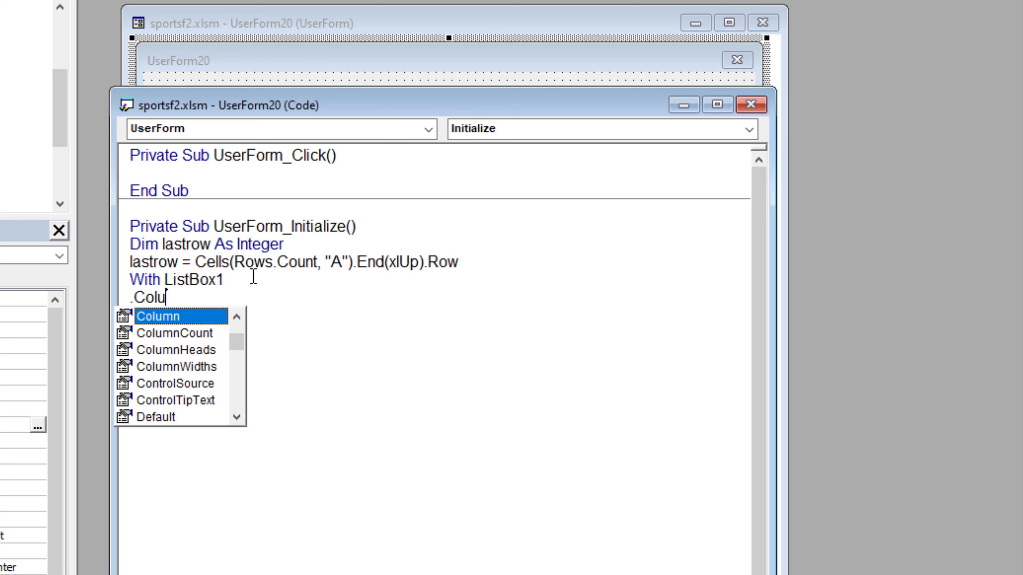
double_click(200, 333)
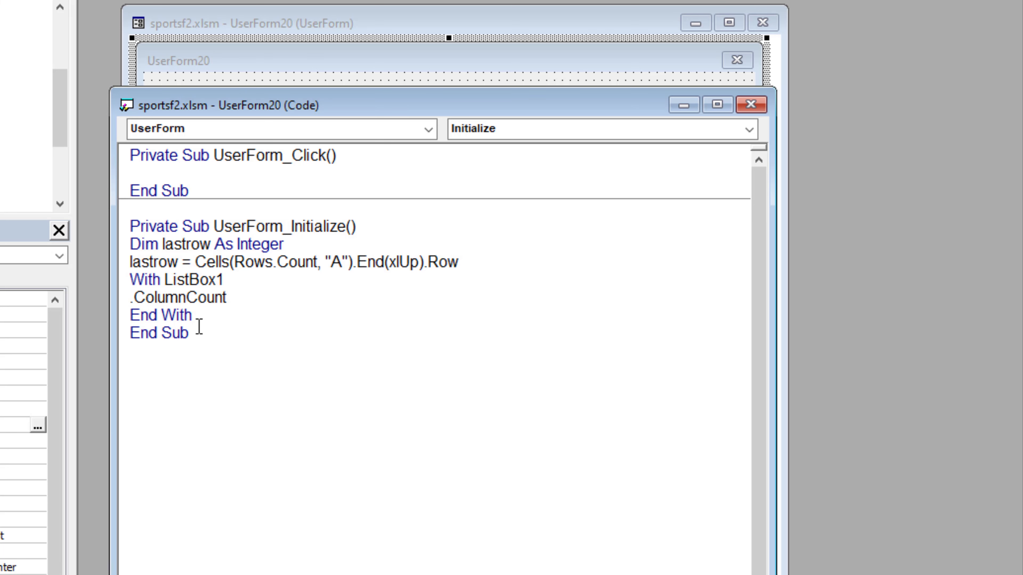
text( = 5)
key(Return)
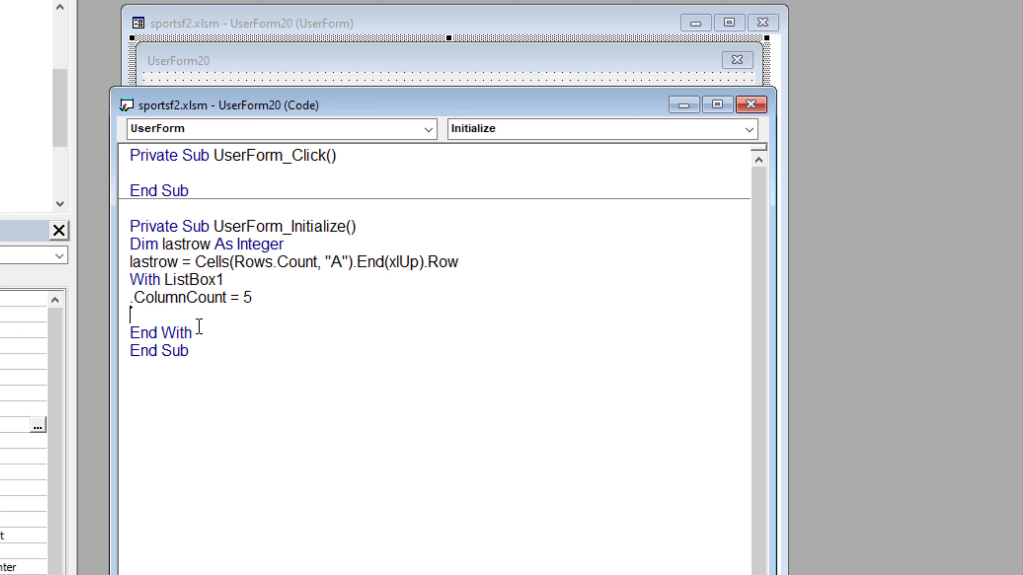
- Add .ColumnHeads = True to the With ListBox1 block
text(.Col)
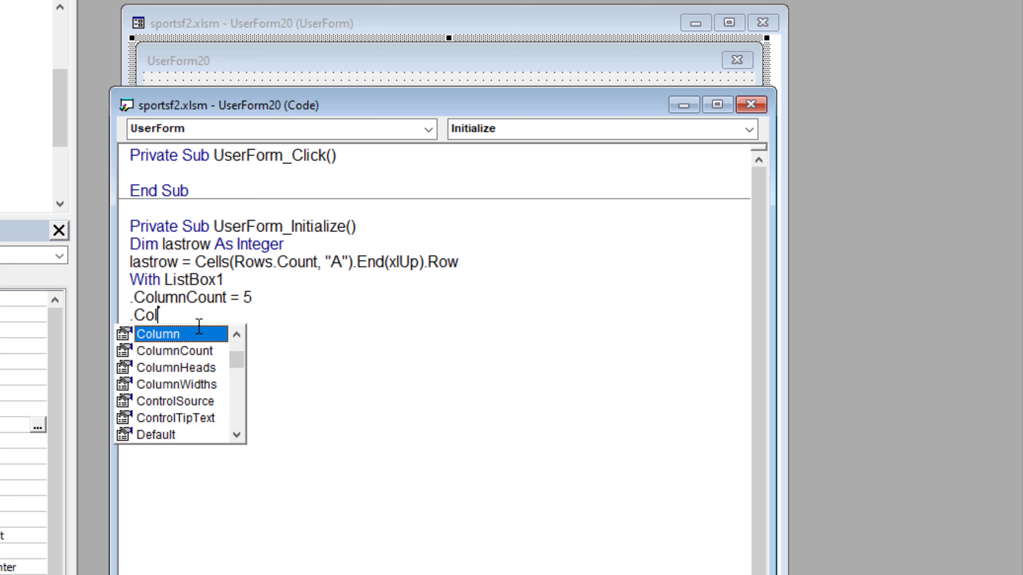
double_click(163, 368)
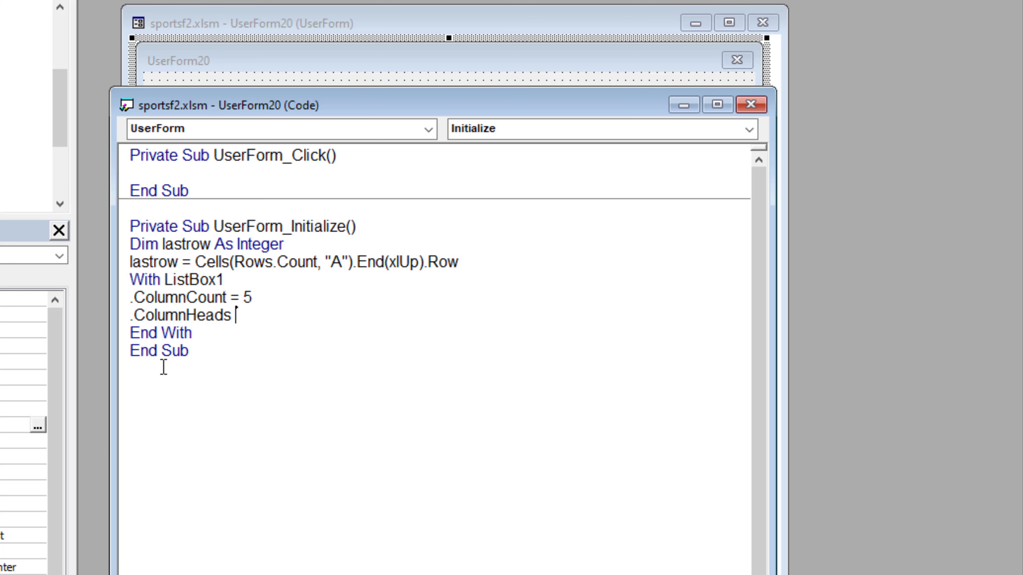
text(=)
double_click(255, 353)
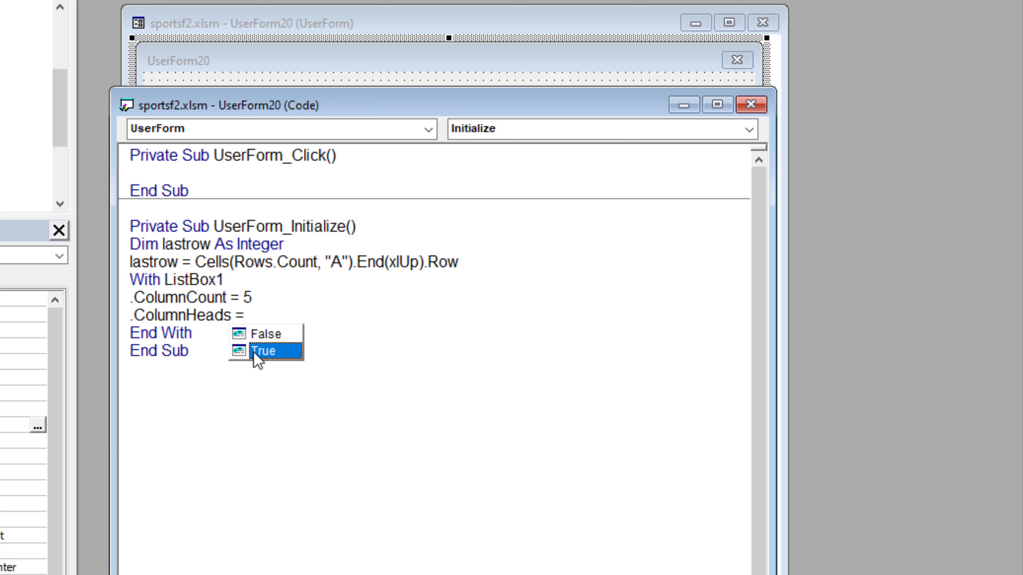
key(Return)
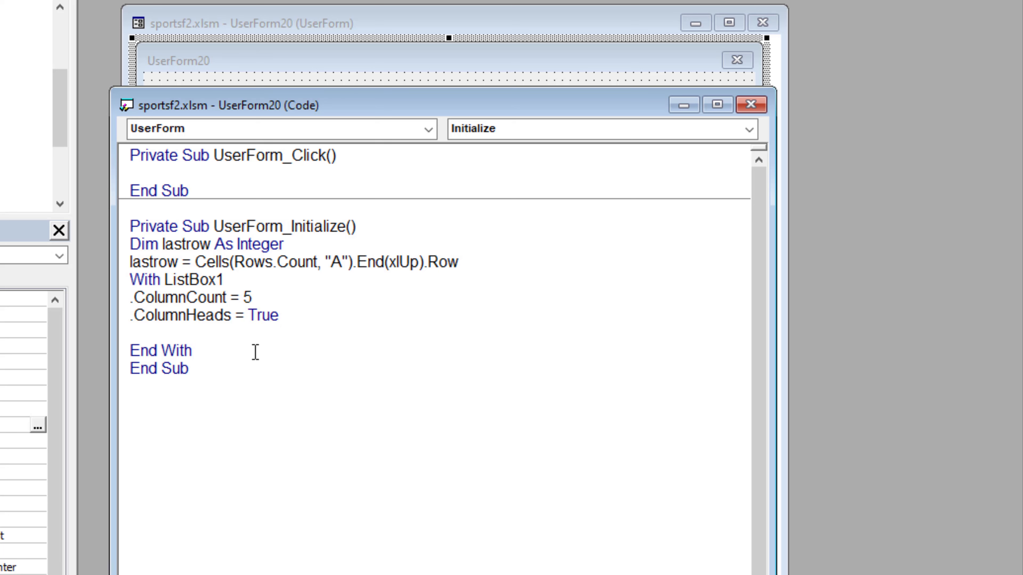
- Set .RowSource = "Sheet5!A2:E" & lastrow and run the form to test it
text(.Ro)
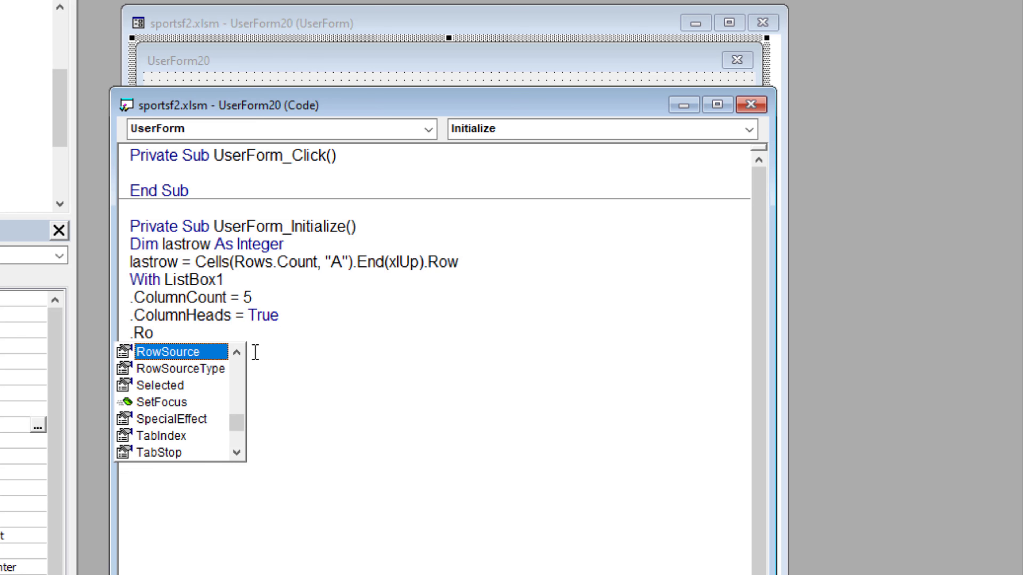
double_click(205, 352)
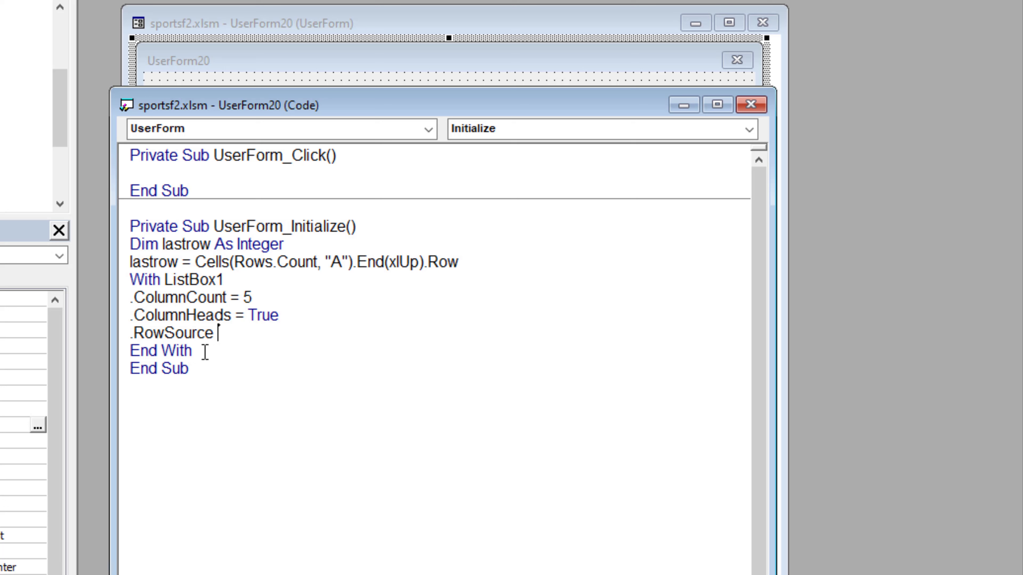
text(= ")
text(Shee)
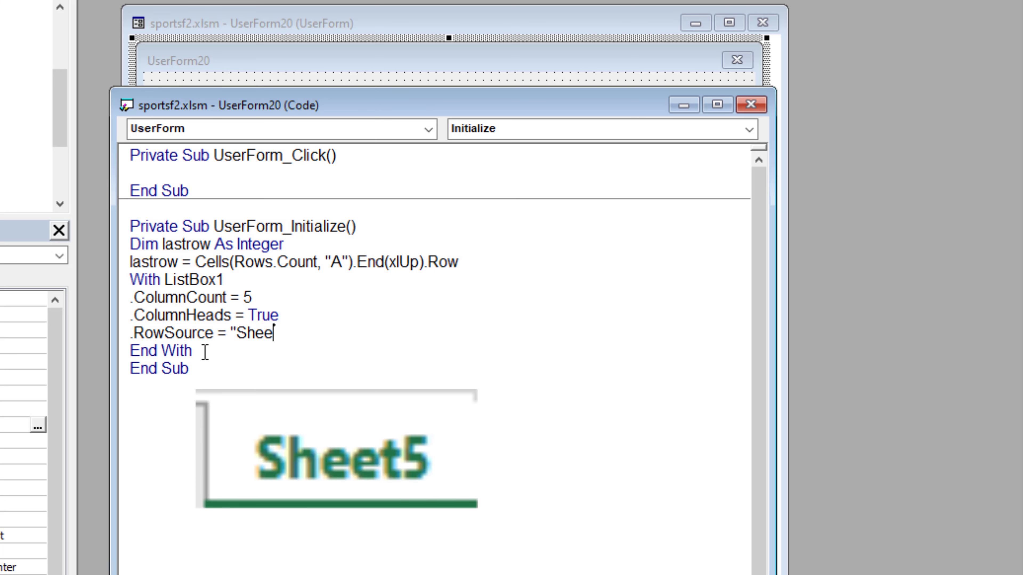
text(t5)
text(!)
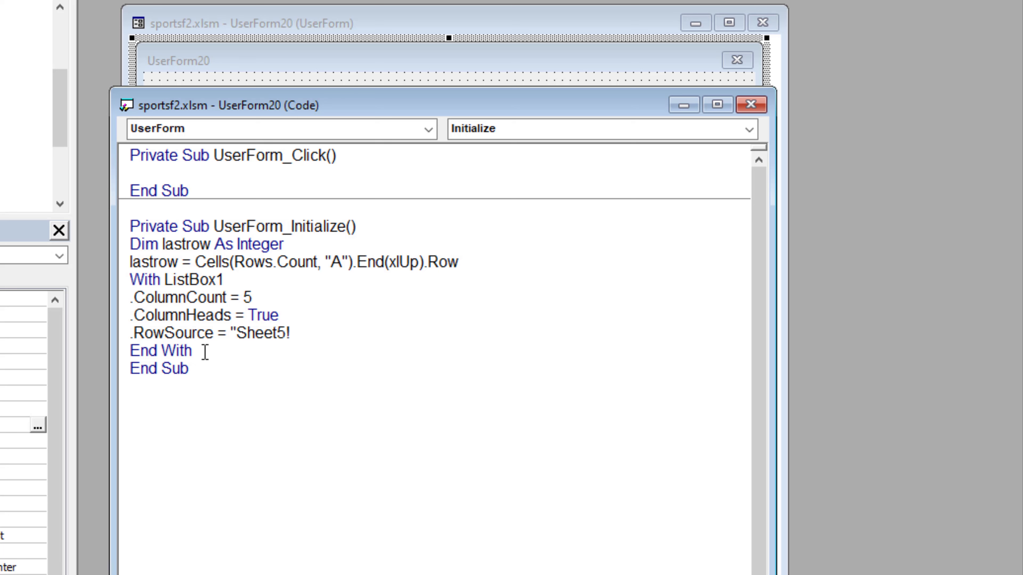
text(A)
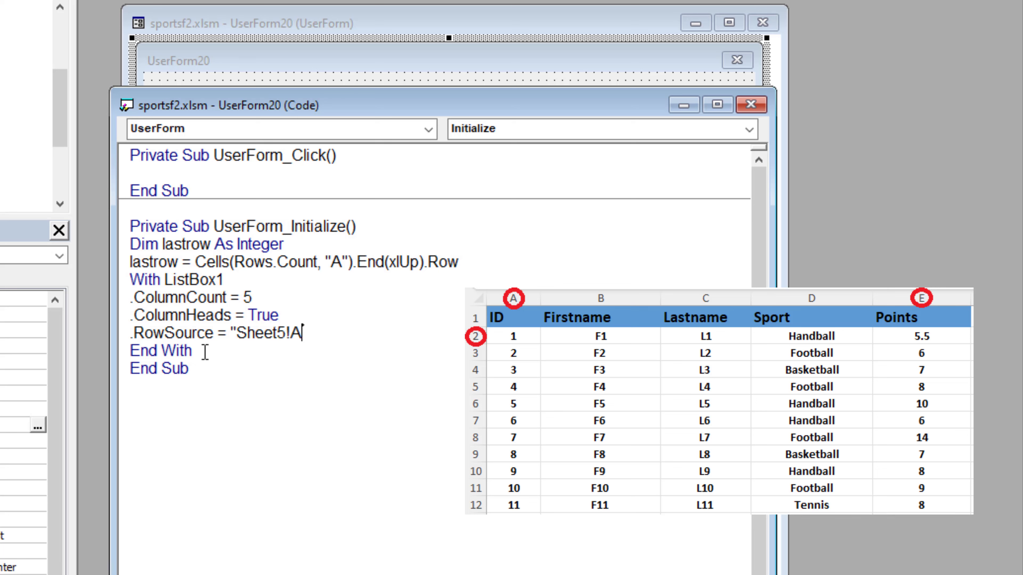
text(2:)
text(E)
text(" )
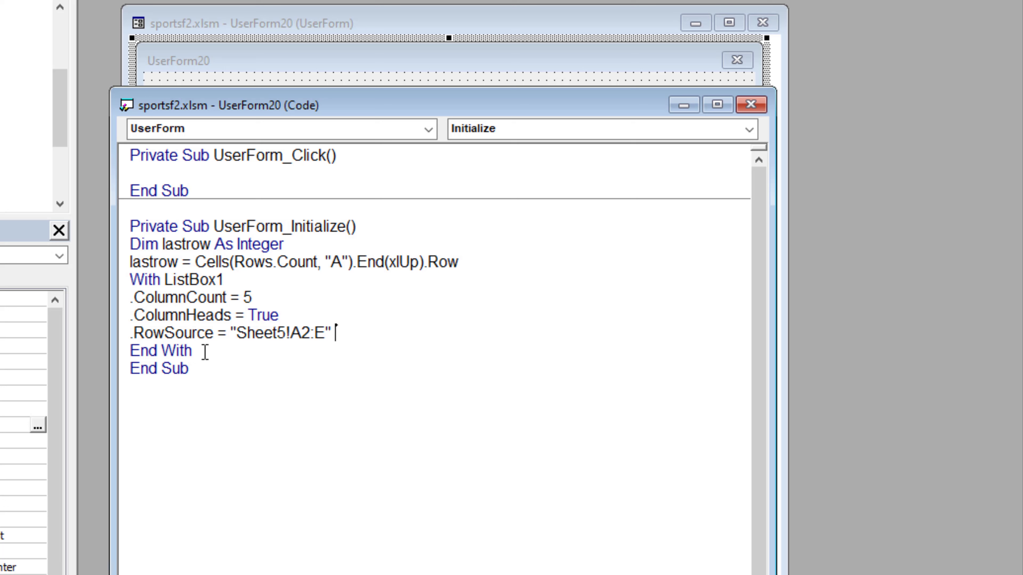
text(& )
text(last)
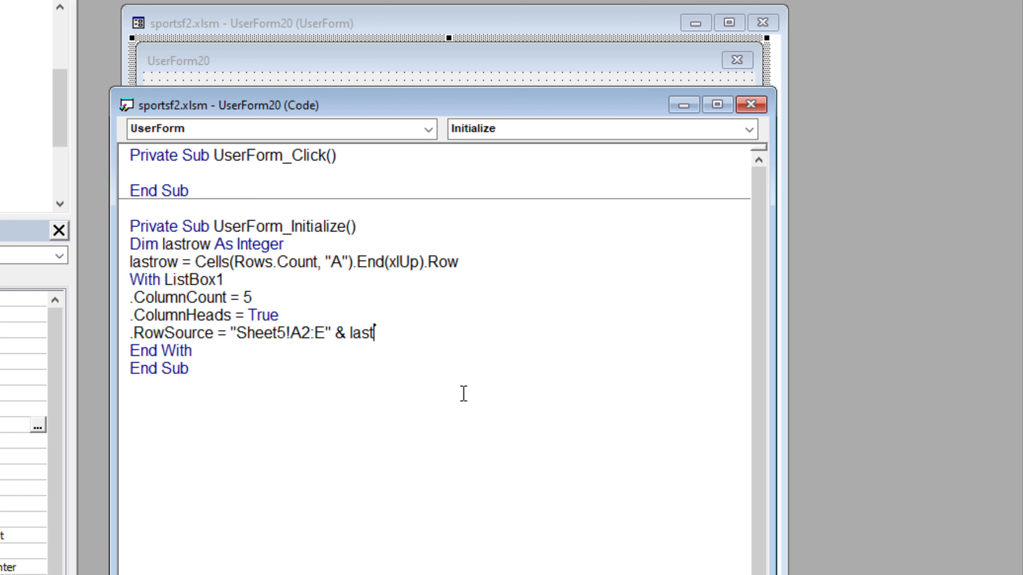
text(r)
text(ow)
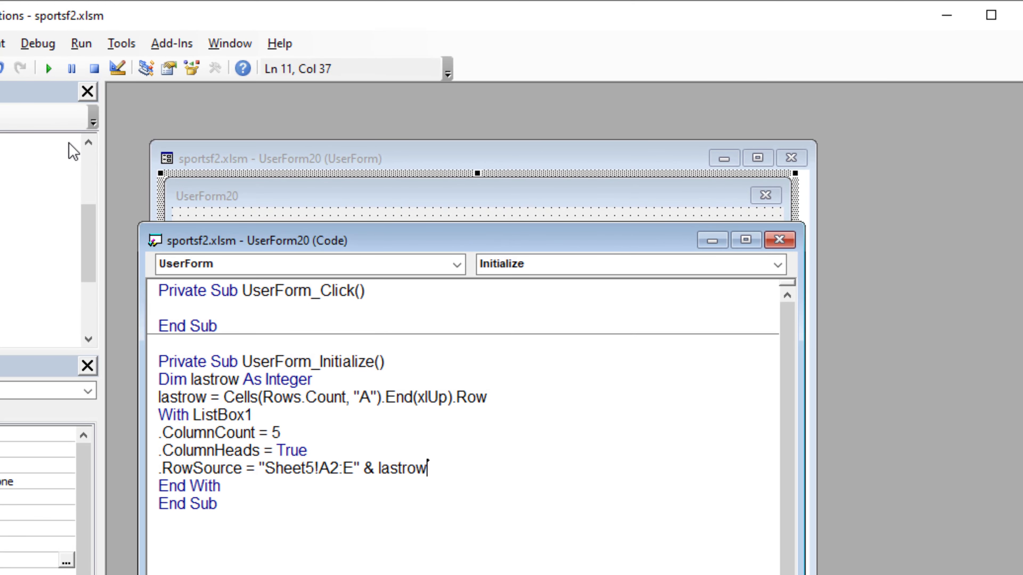
click(49, 69)
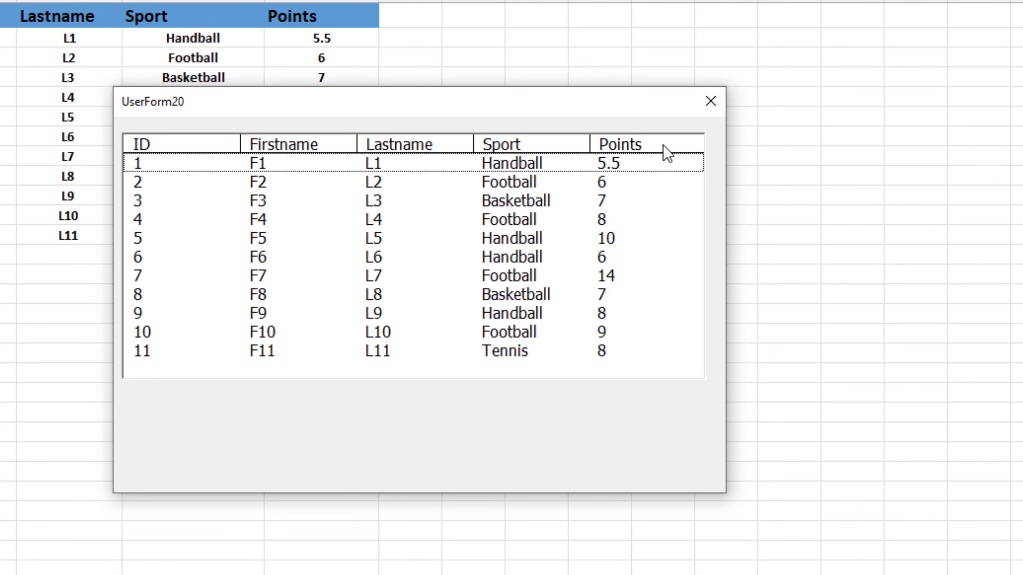
click(710, 104)
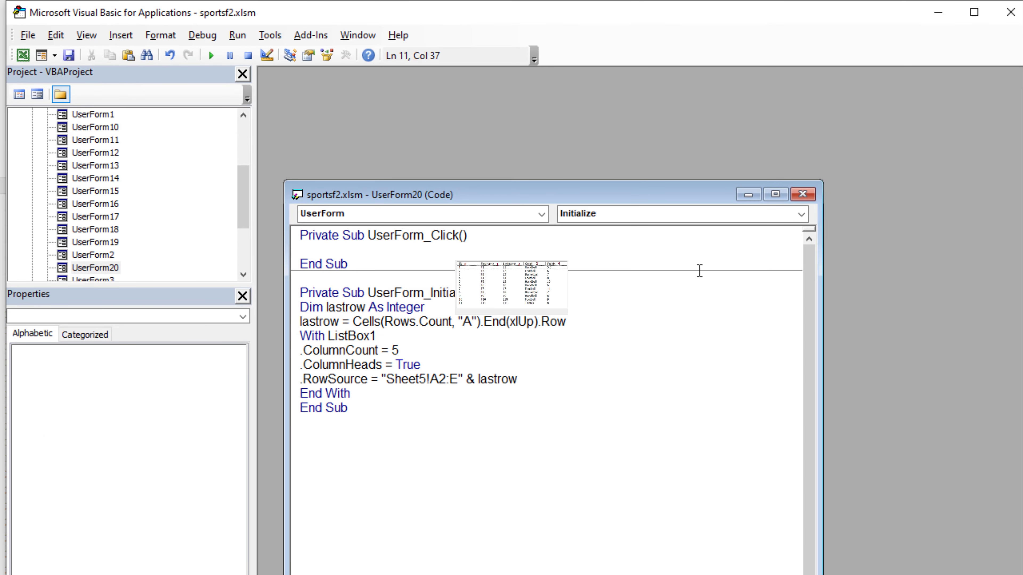
- Draw a label beneath the list box and caption it 'Sum:'
double_click(108, 267)
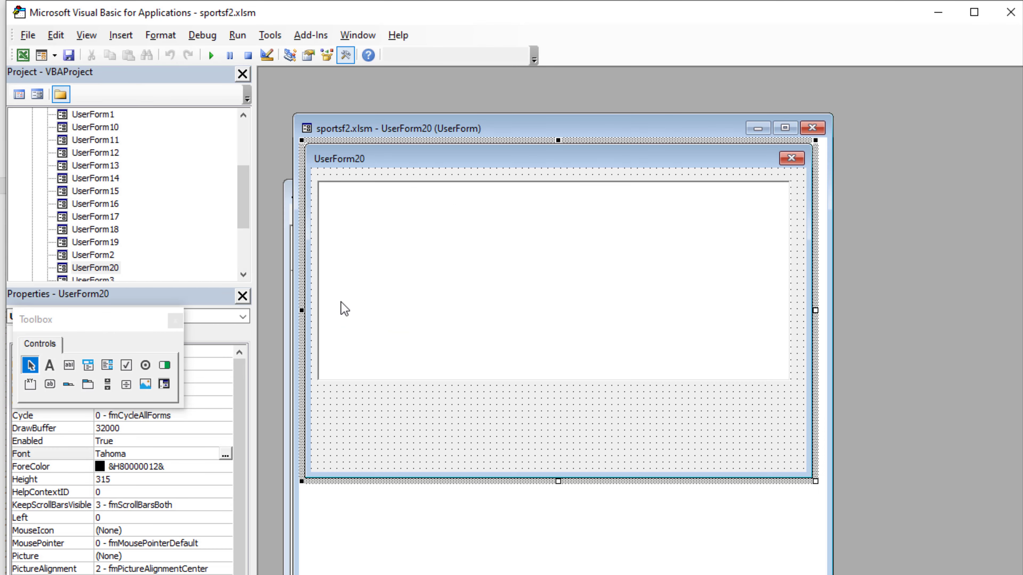
click(107, 364)
click(50, 366)
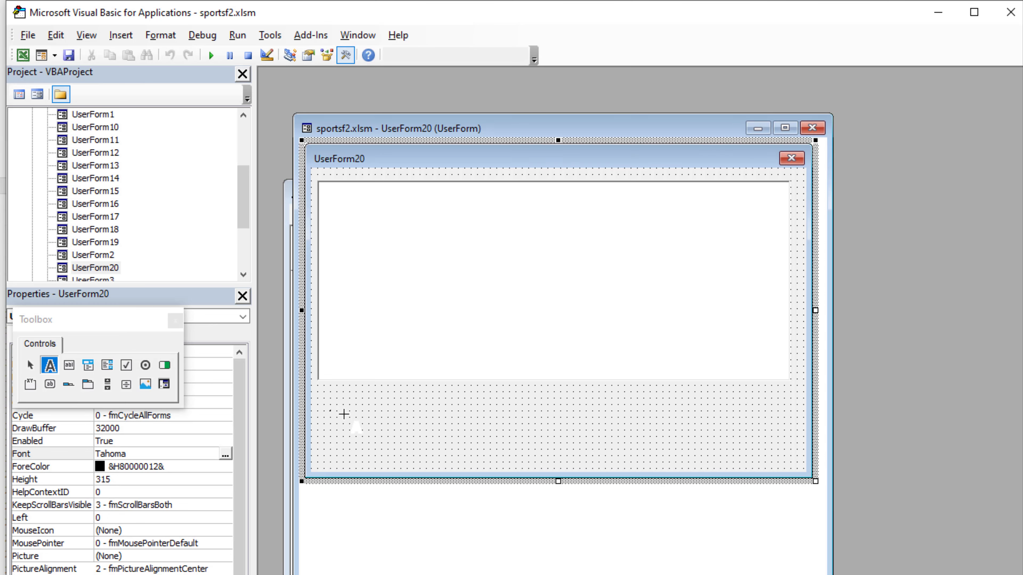
drag(330, 411, 394, 435)
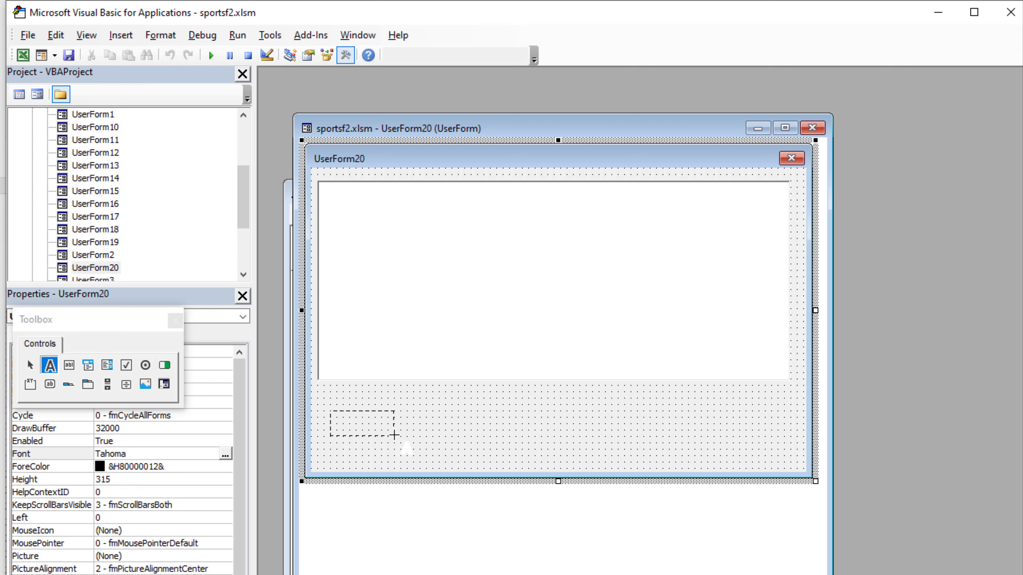
drag(394, 435, 395, 434)
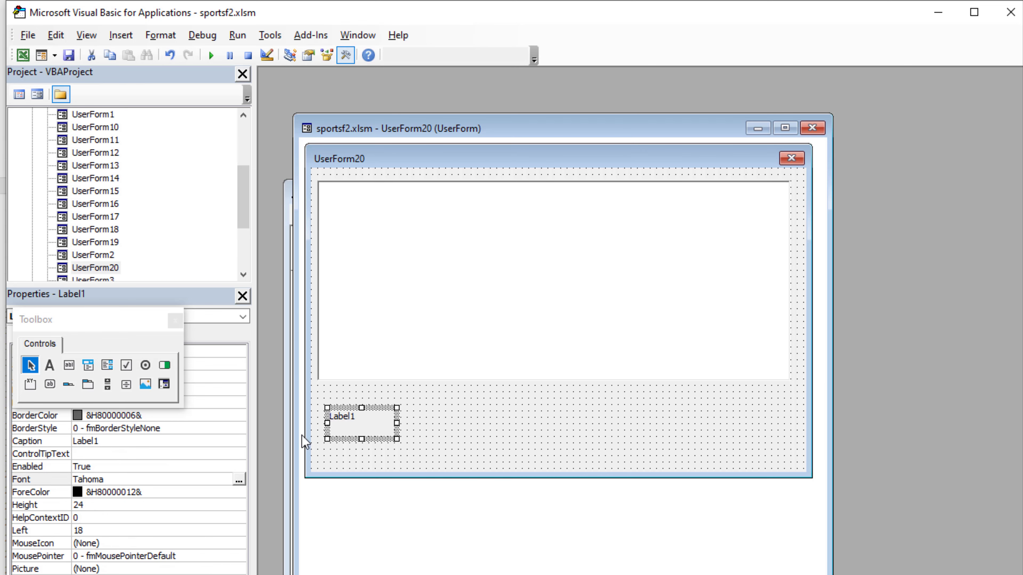
click(107, 442)
drag(107, 443, 49, 445)
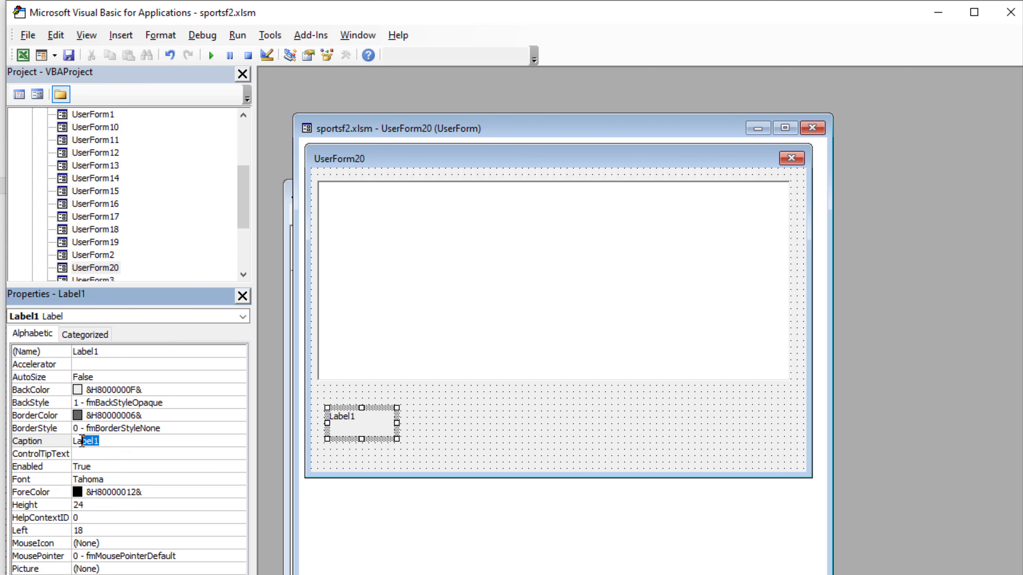
text(Sum:)
click(213, 480)
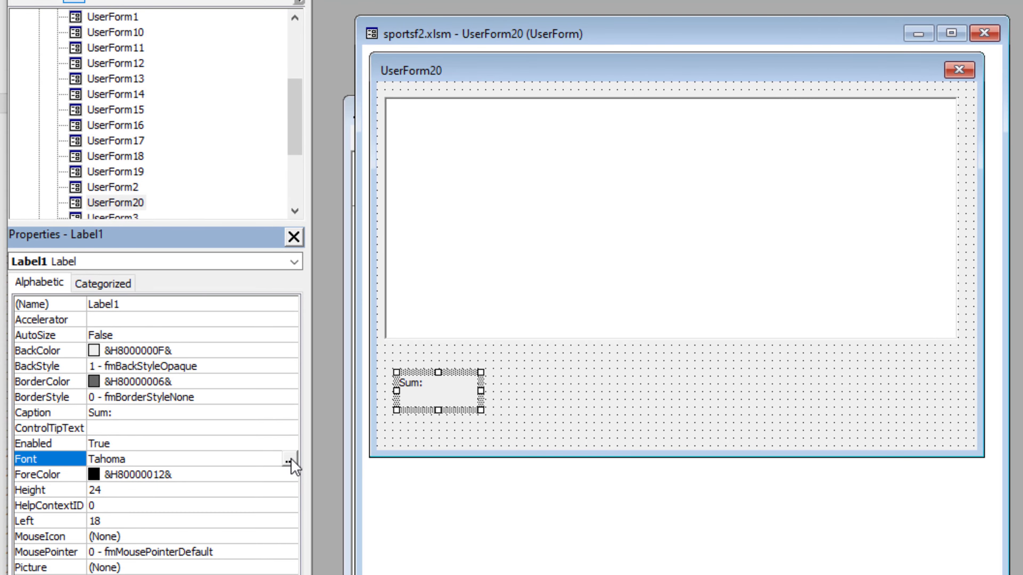
- Make the Sum: label bold 14-point with blue text
click(289, 461)
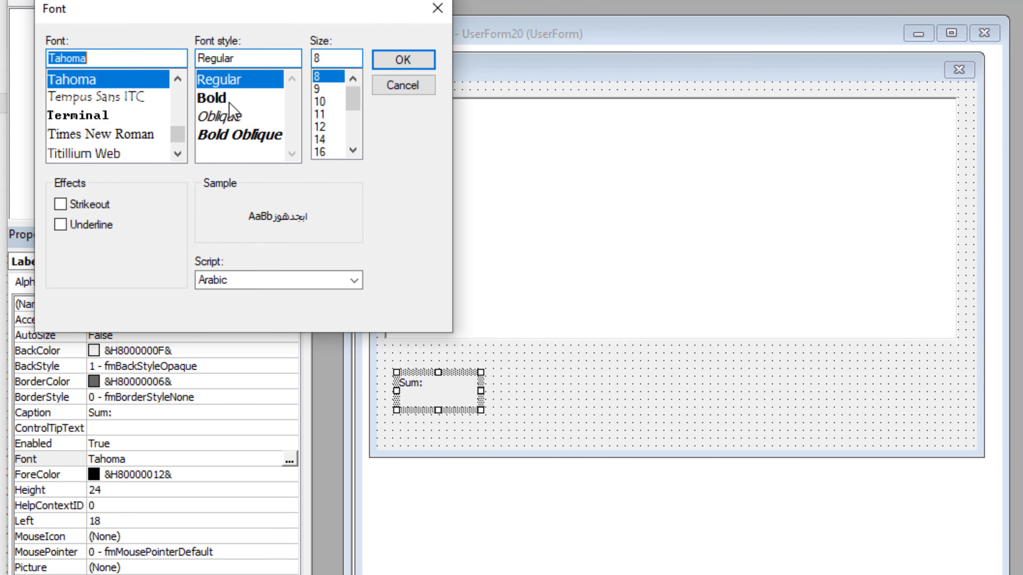
click(228, 100)
click(332, 140)
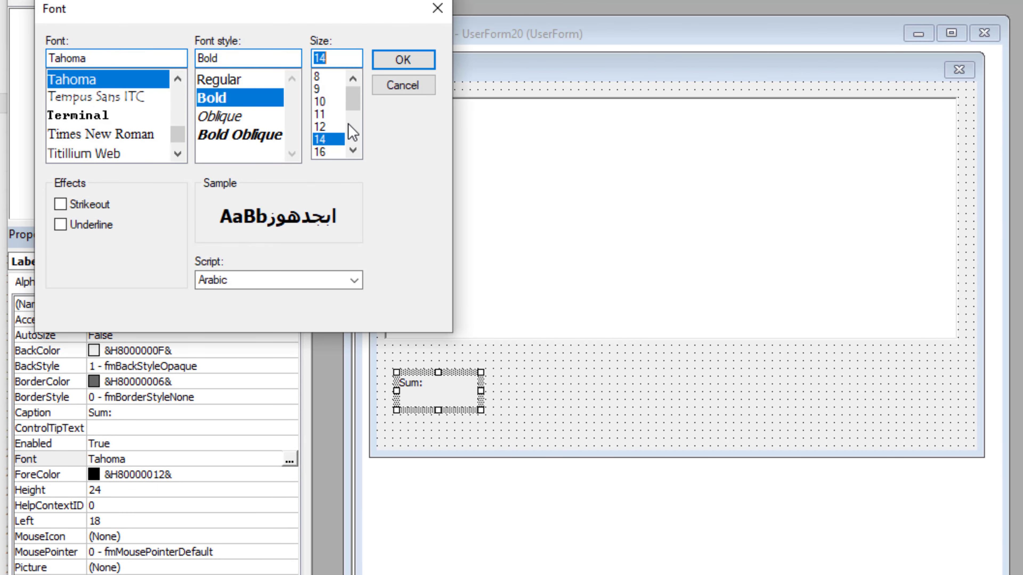
click(402, 61)
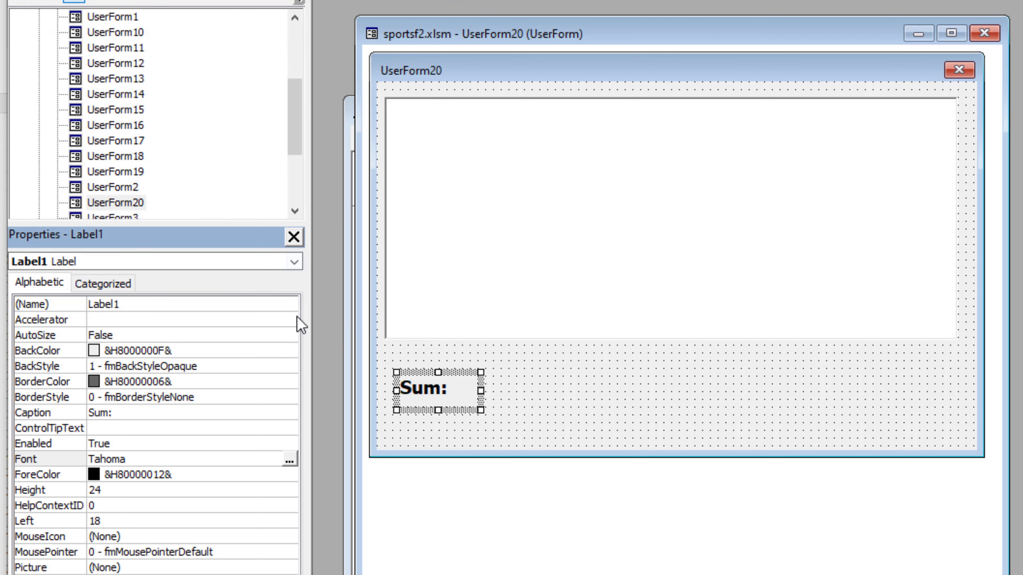
click(291, 476)
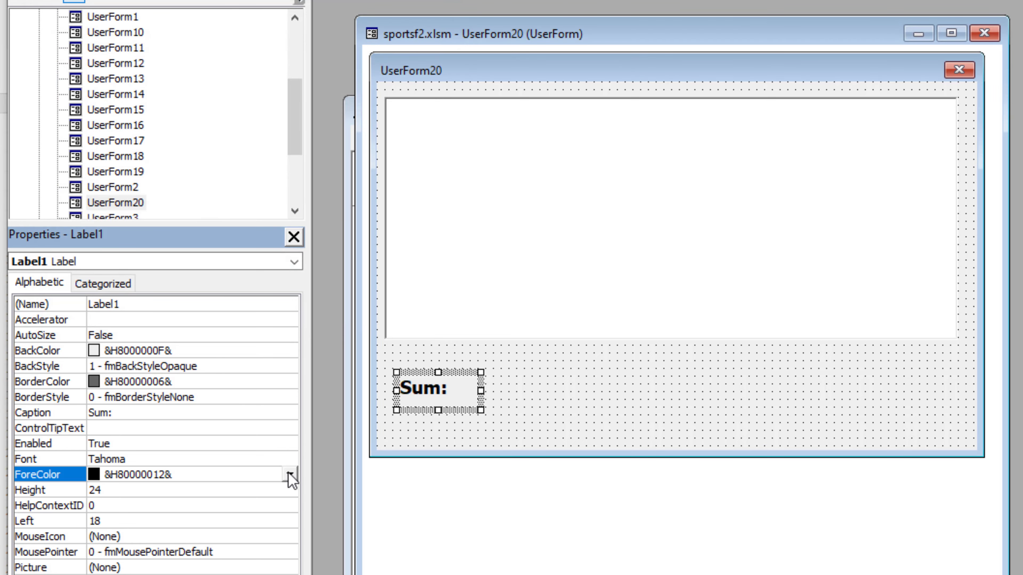
click(289, 475)
click(174, 495)
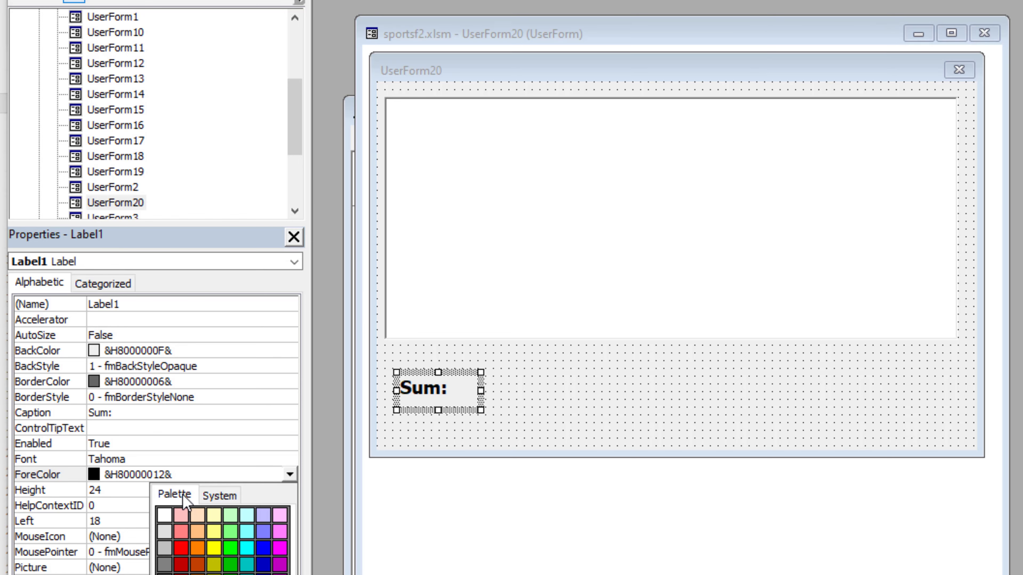
click(263, 555)
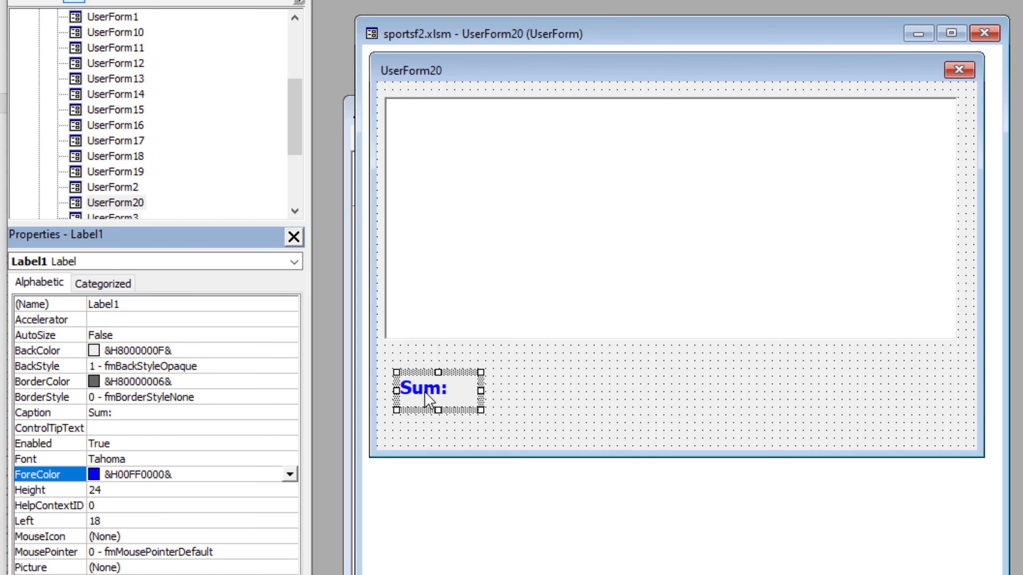
- Copy the Sum: label and place the pasted copy beside it
right_click(414, 410)
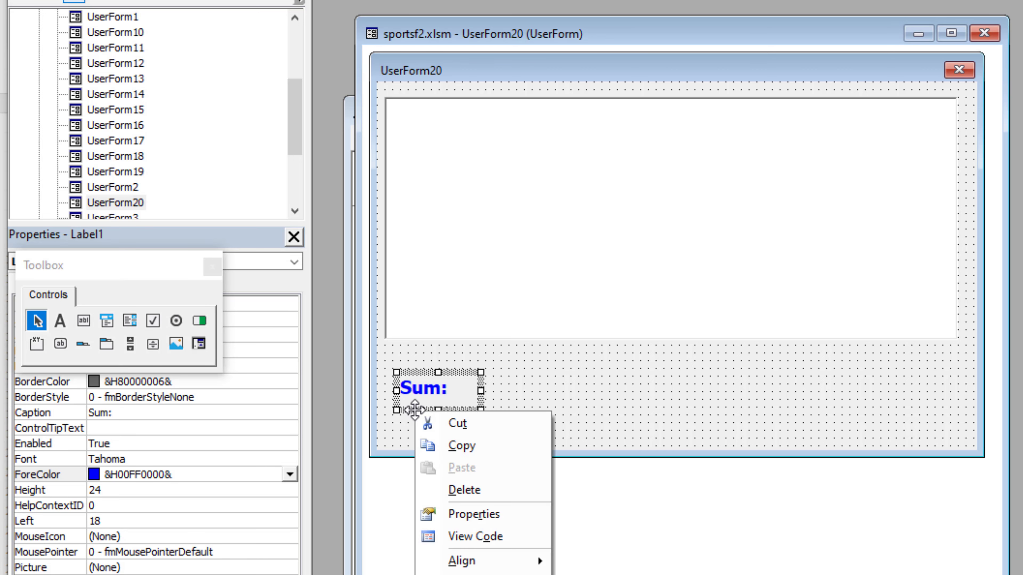
click(461, 445)
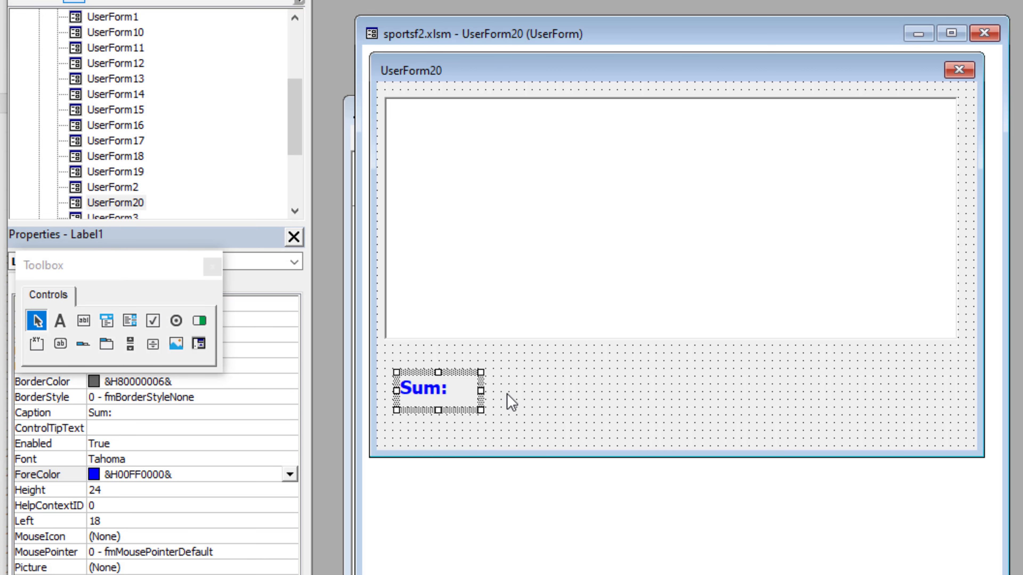
right_click(509, 395)
click(565, 431)
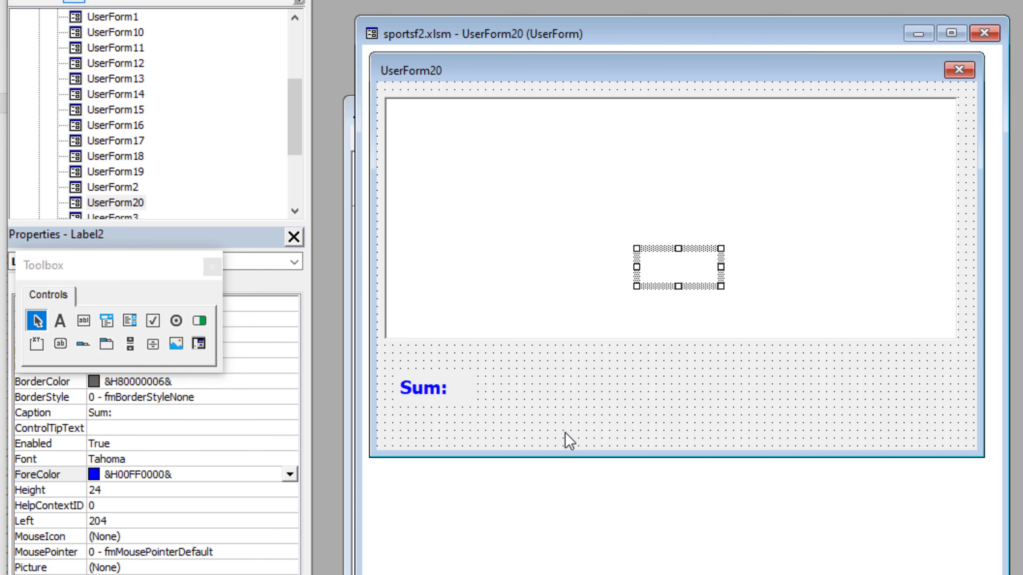
mouse_move(651, 246)
mouse_down()
mouse_move(637, 327)
mouse_move(504, 376)
mouse_up()
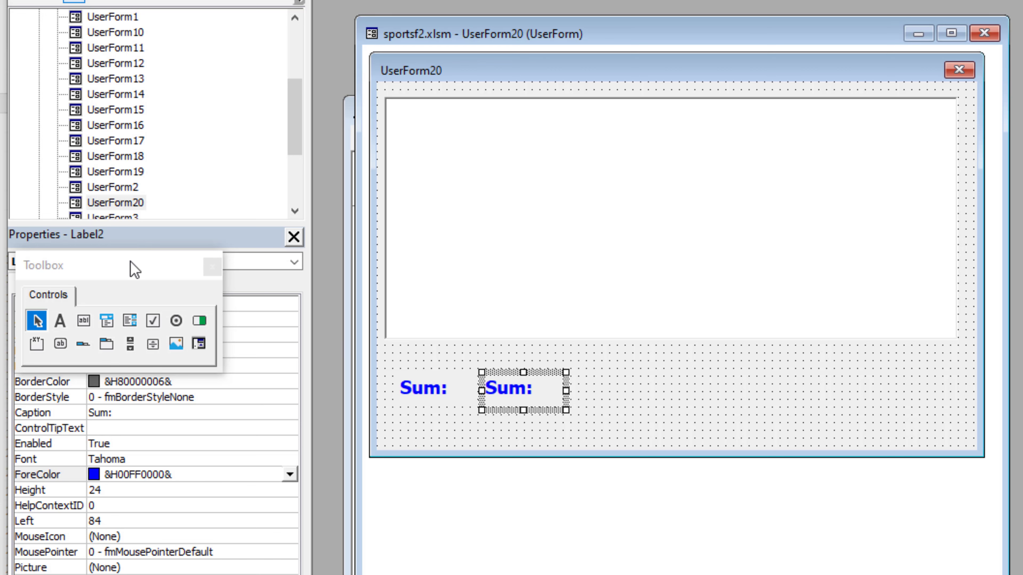
drag(134, 269, 179, 419)
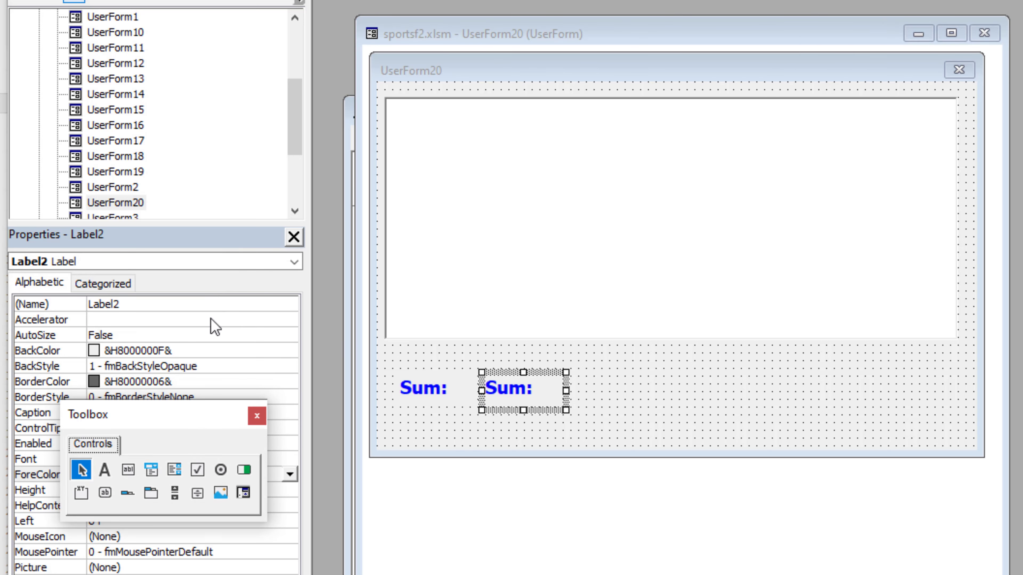
- Name the copied label lbl_sum and give it dark green text
click(135, 305)
click(138, 305)
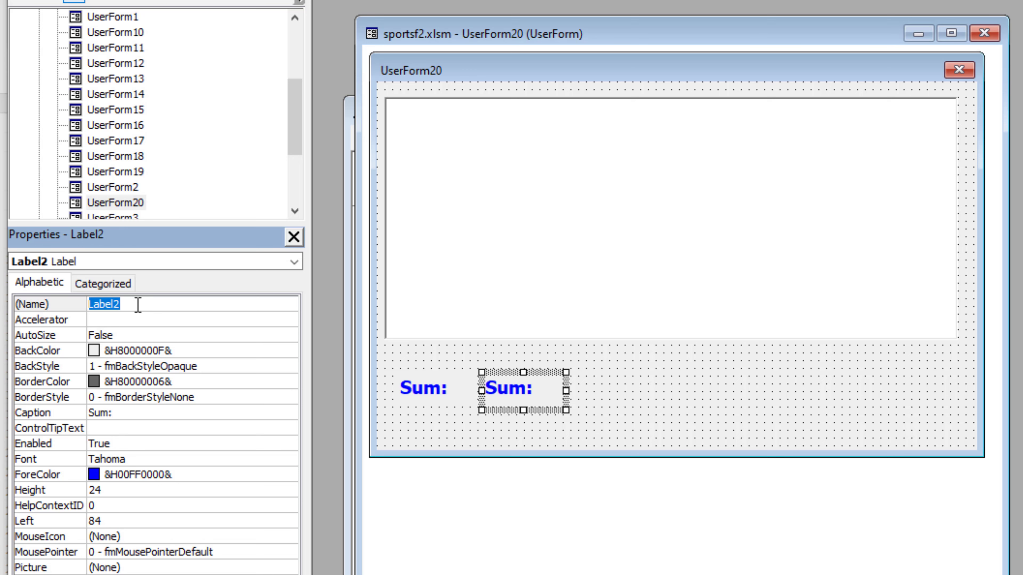
text(lbl_sum)
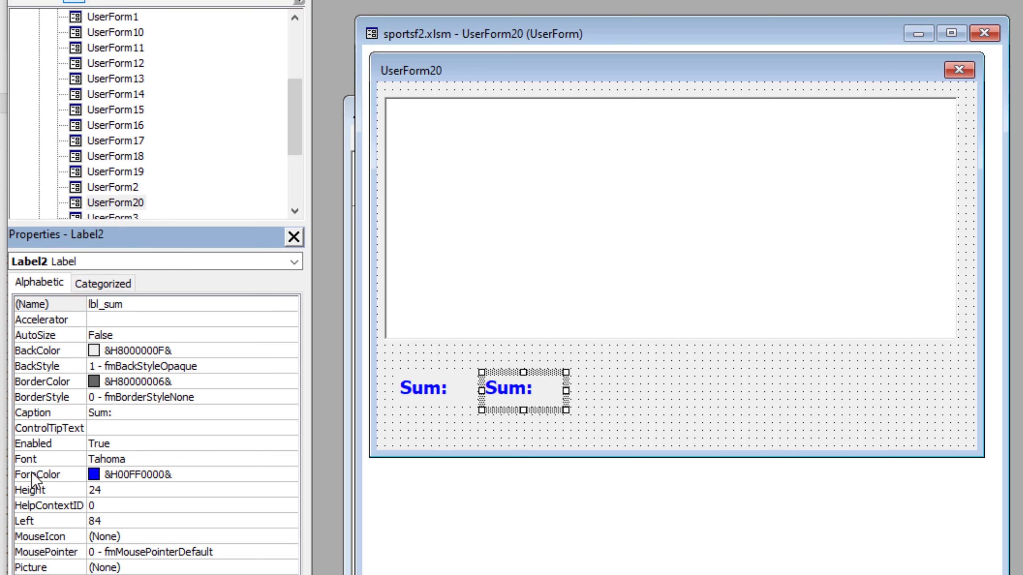
click(295, 476)
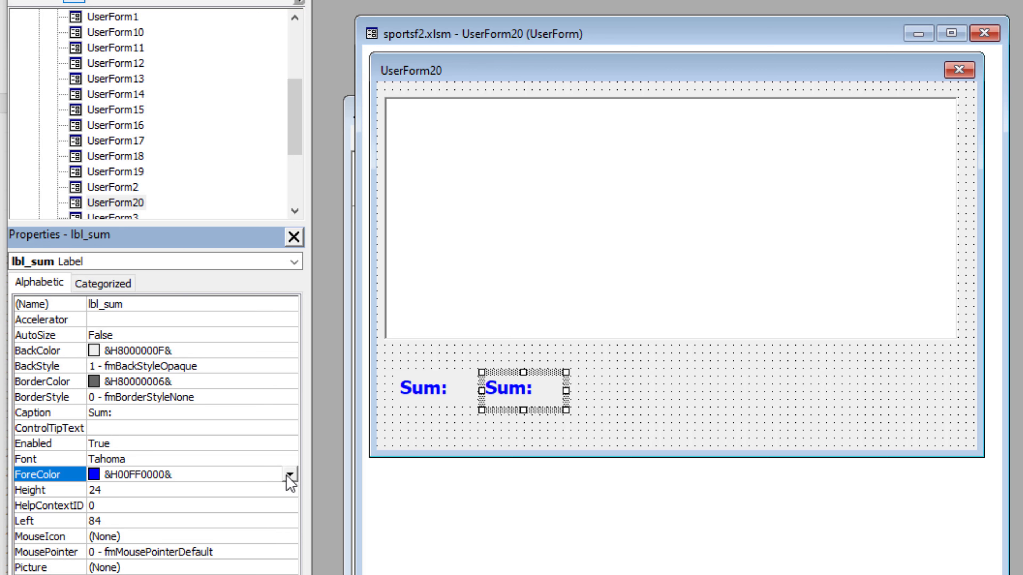
click(290, 474)
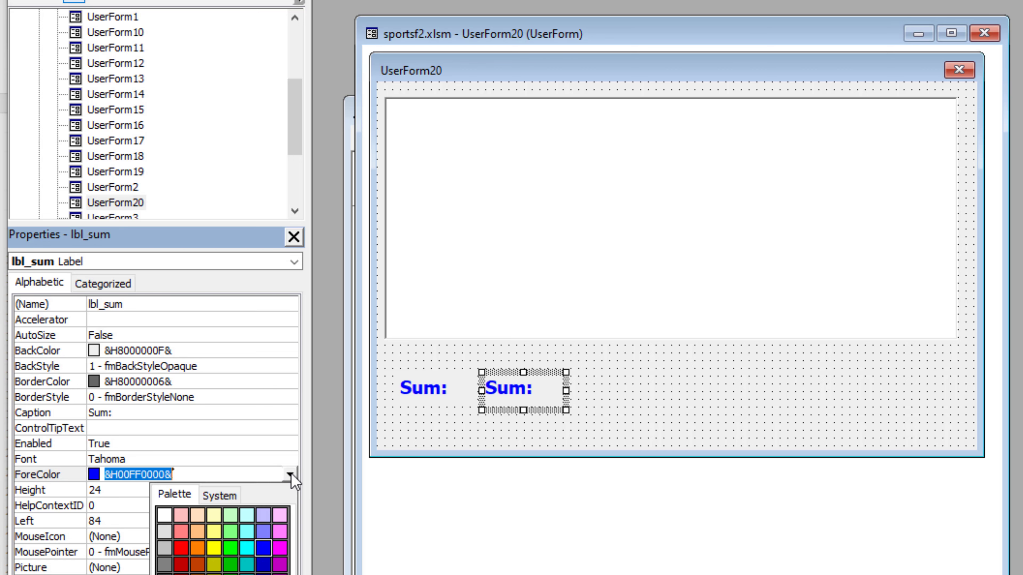
click(231, 532)
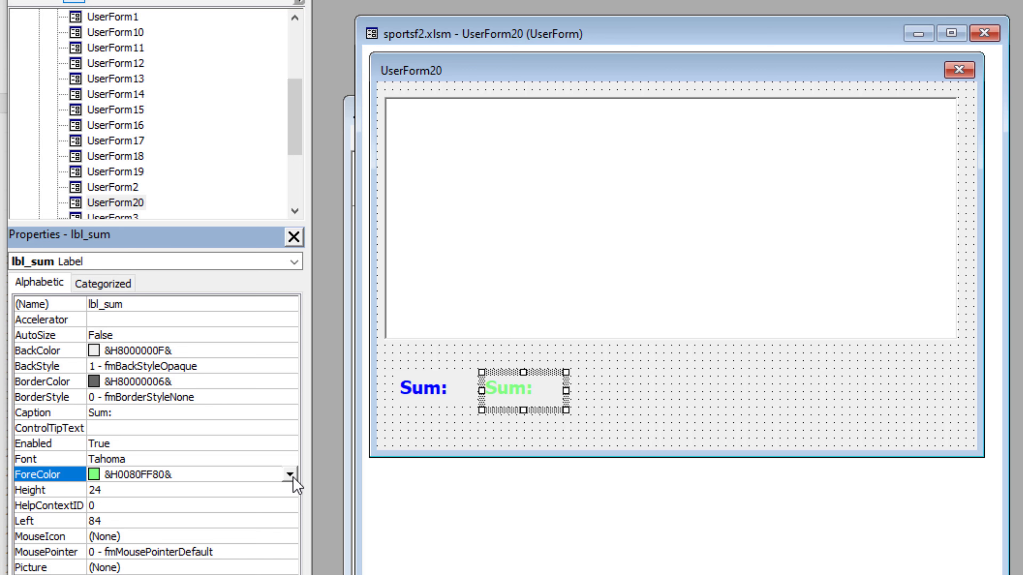
click(290, 474)
click(230, 564)
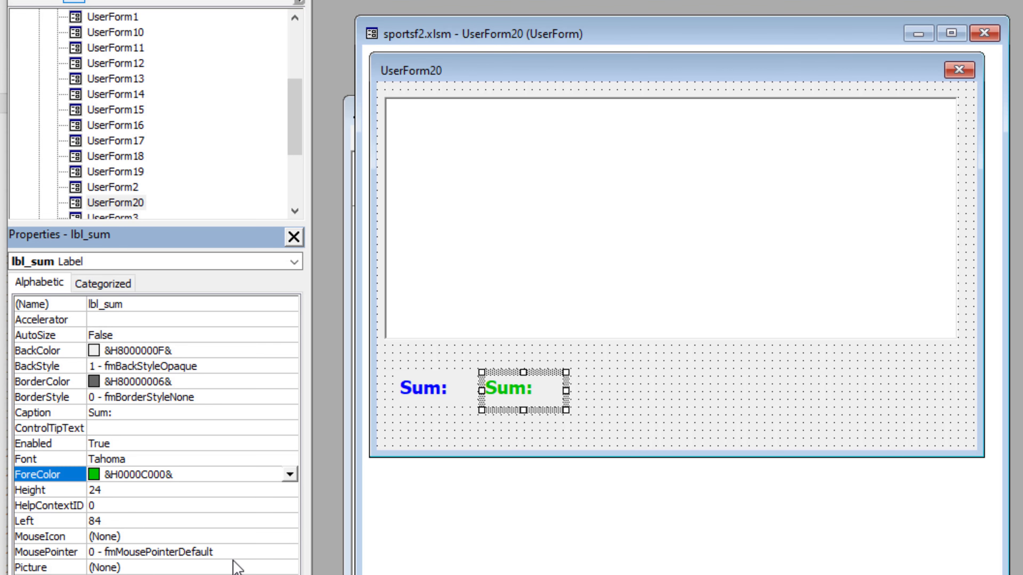
- Clear lbl_sum's copied 'Sum:' caption so it is empty
click(123, 413)
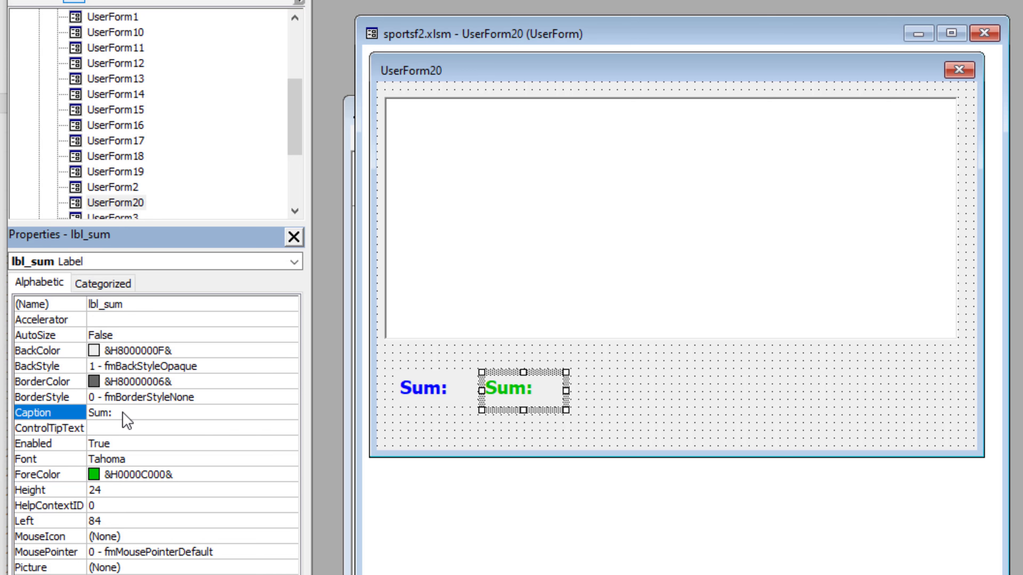
drag(123, 414, 71, 413)
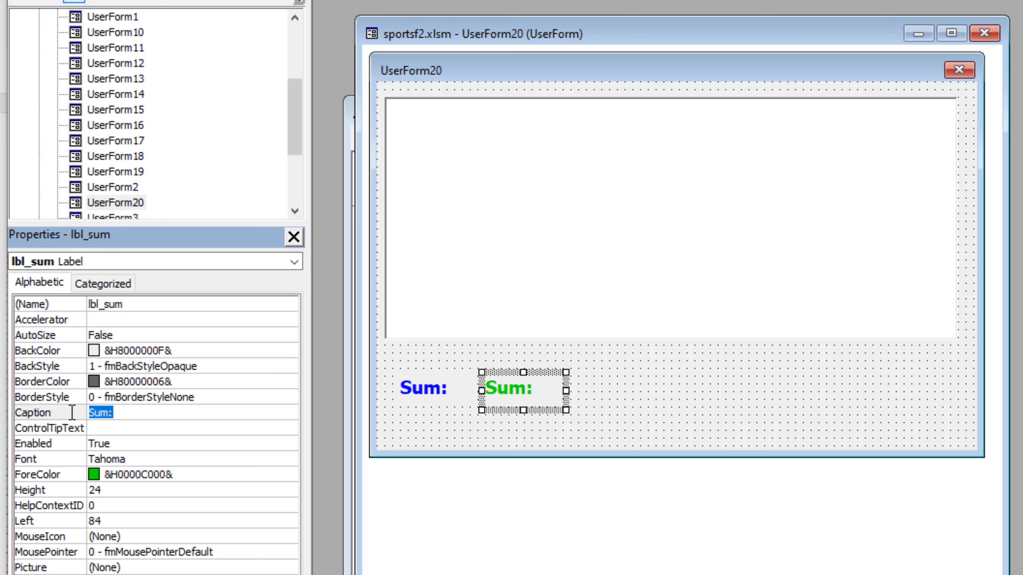
key(BackSpace)
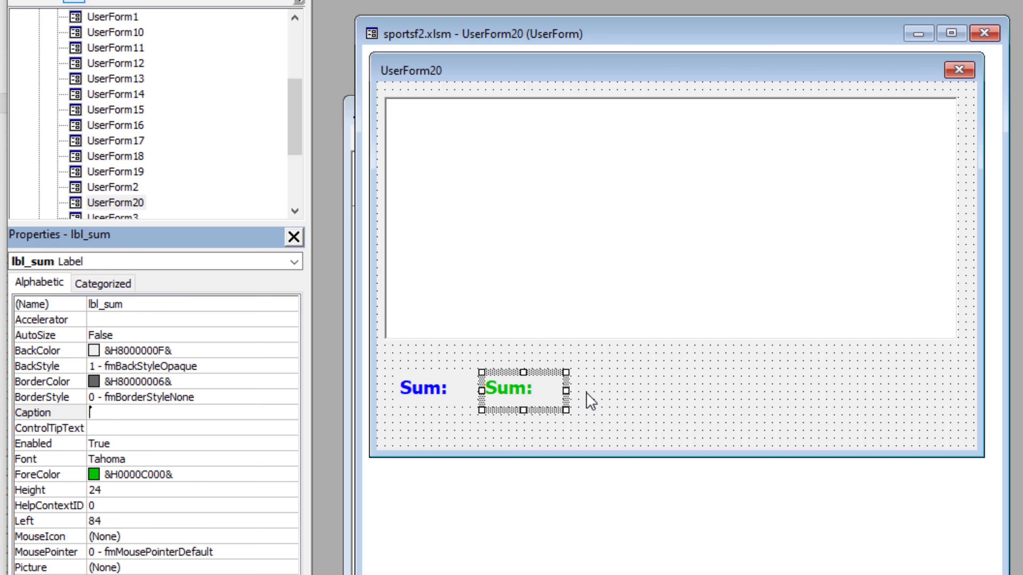
click(589, 400)
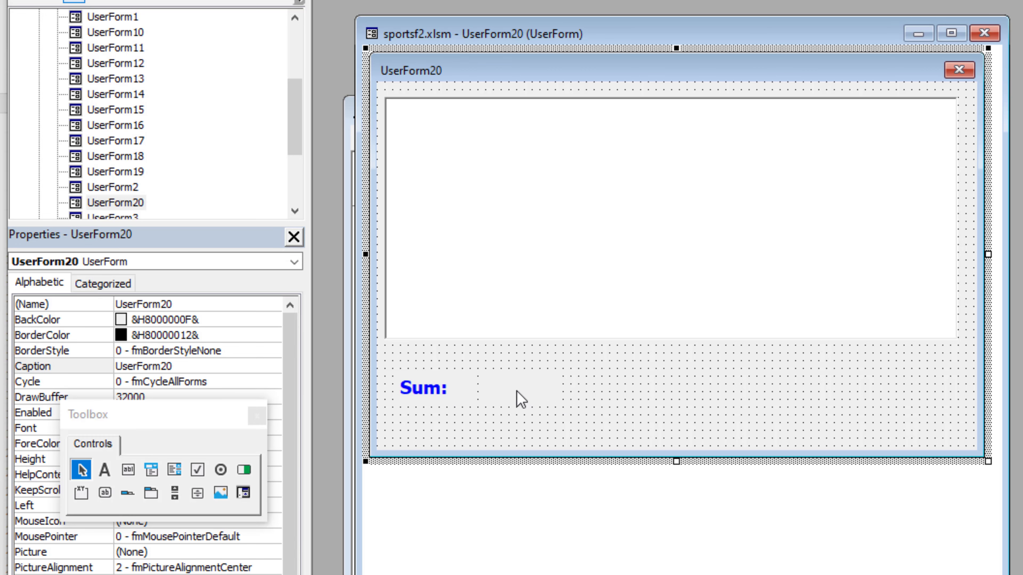
- Draw a command button right of the labels captioned 'Sum selected rows'
click(105, 494)
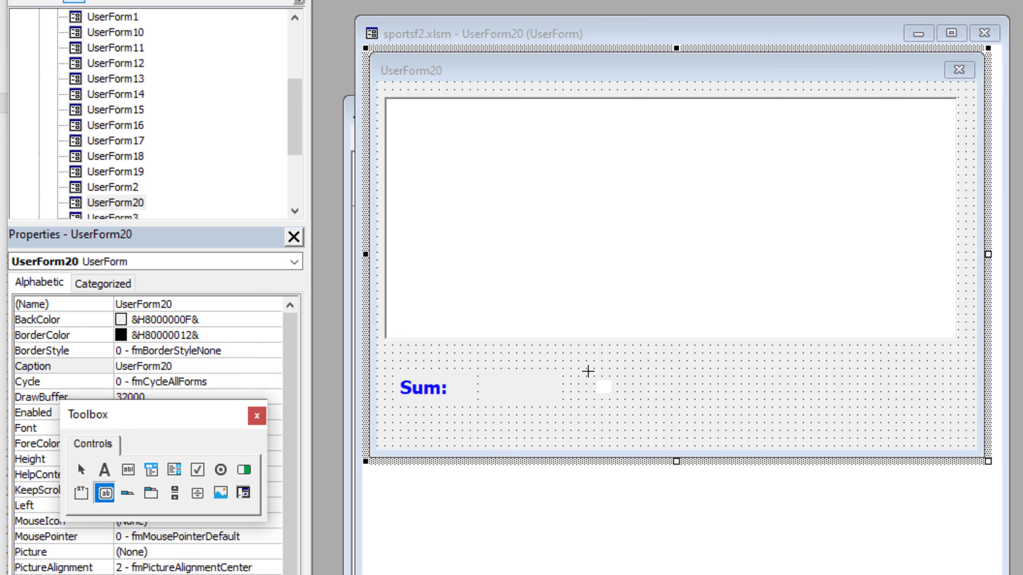
drag(580, 369, 716, 418)
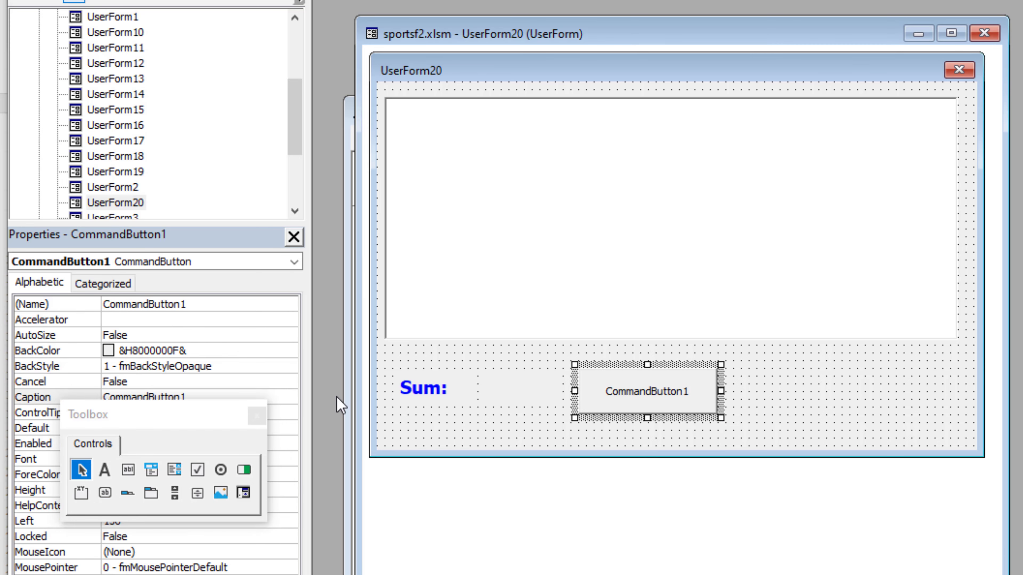
drag(153, 411, 156, 430)
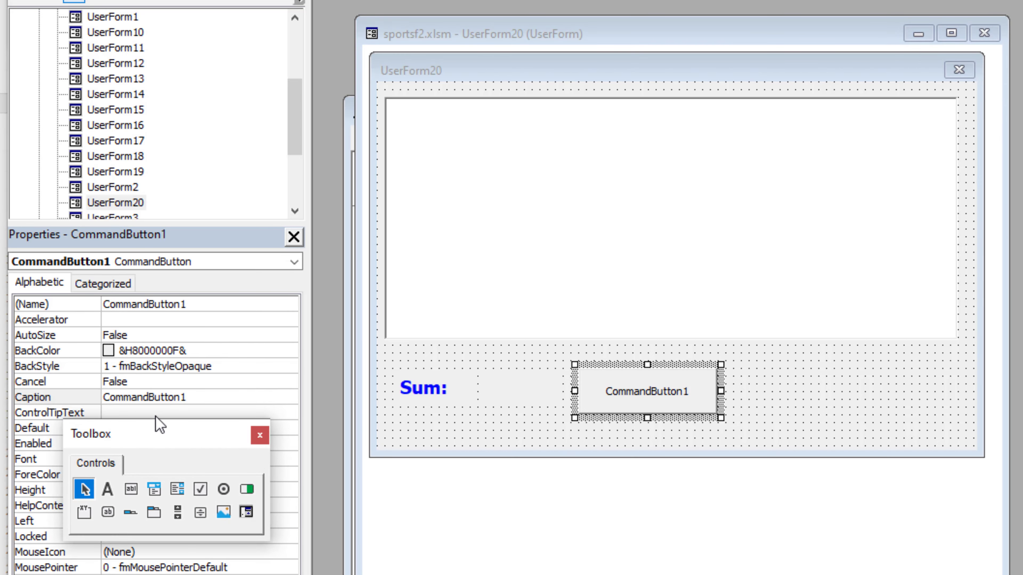
click(175, 398)
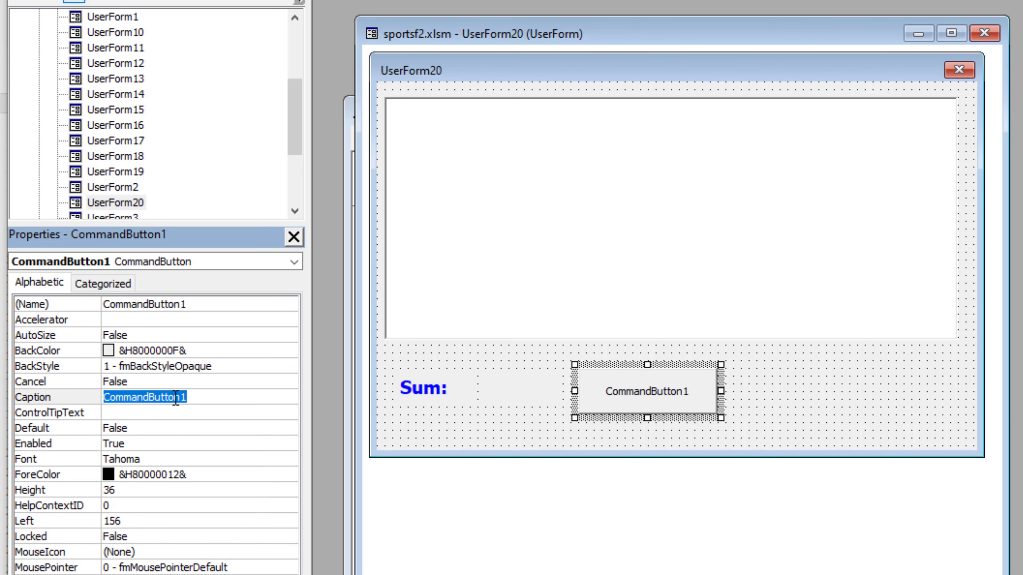
text(Sum )
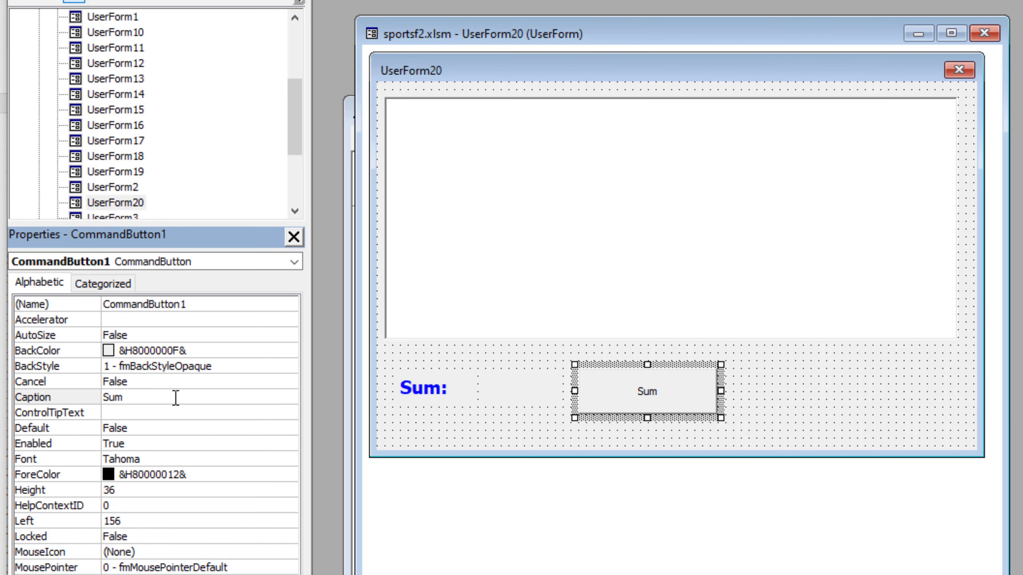
text(se)
text(lected )
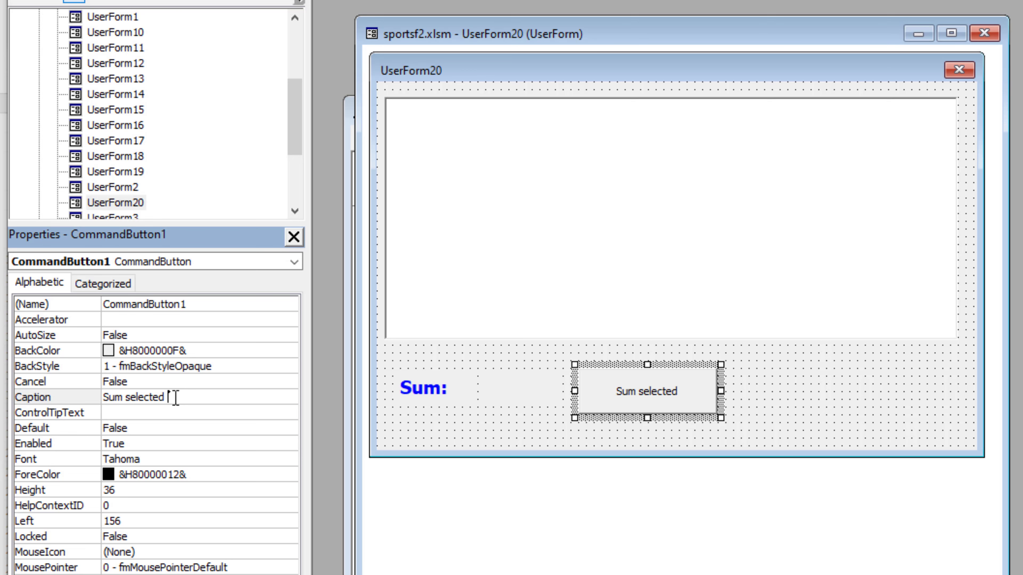
text(rows)
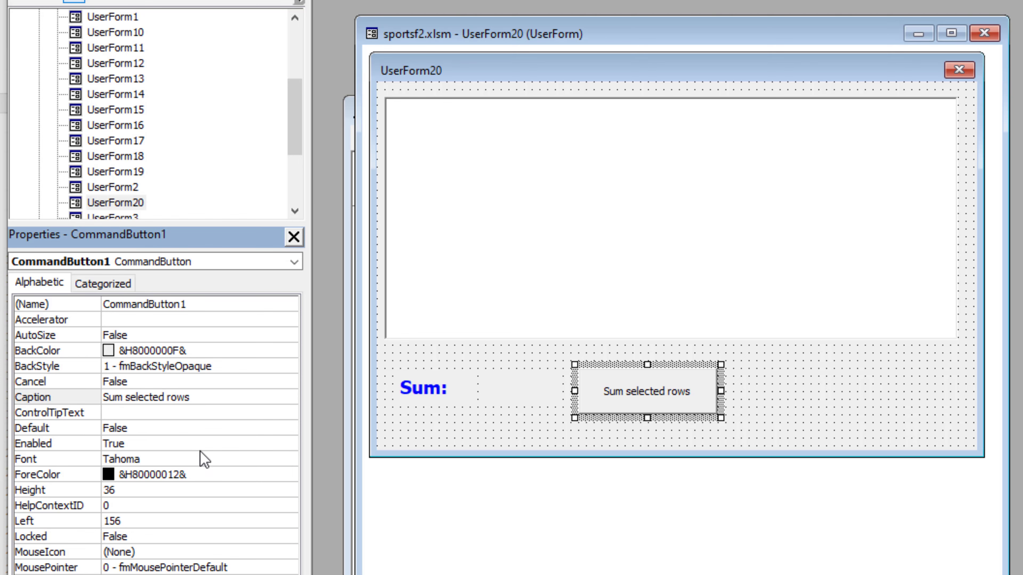
click(293, 462)
- Set the button font to bold 12-point and widen it so the caption fits
click(289, 460)
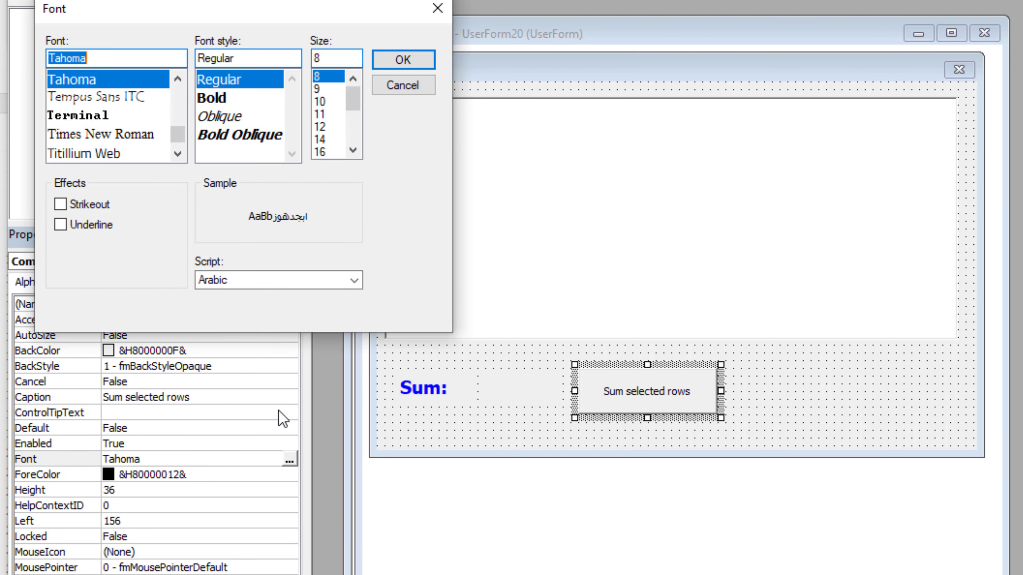
click(216, 99)
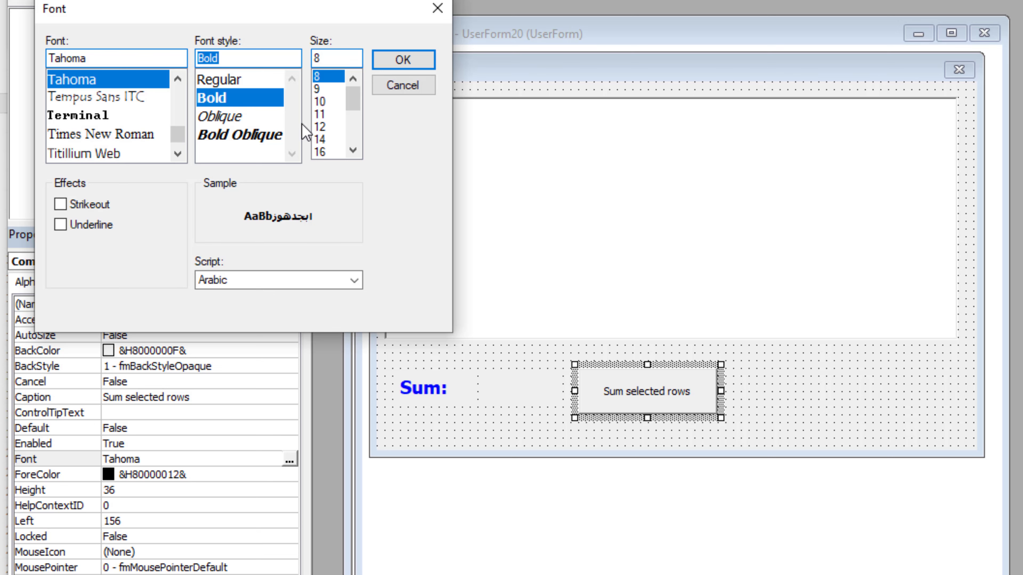
click(322, 127)
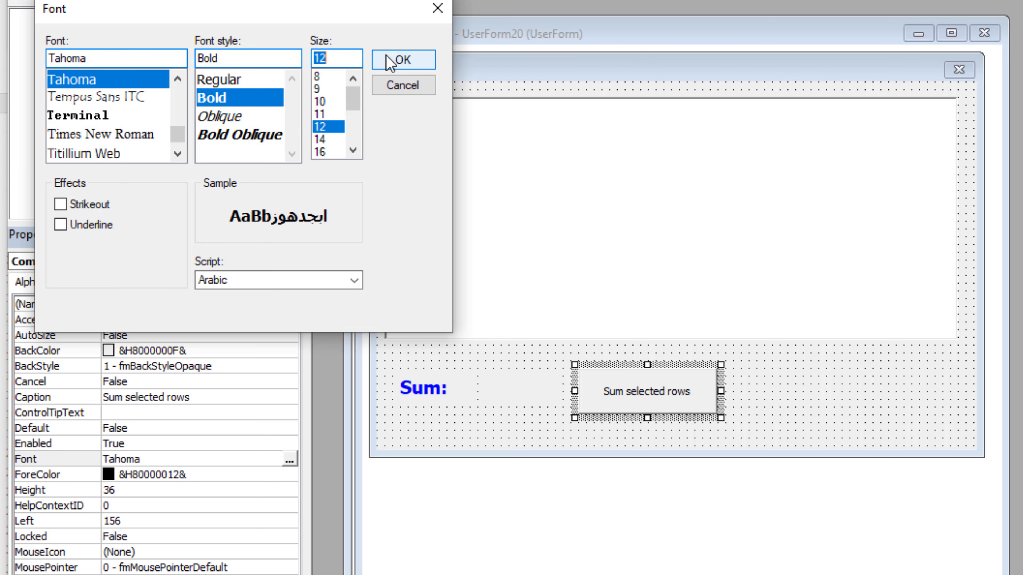
click(396, 60)
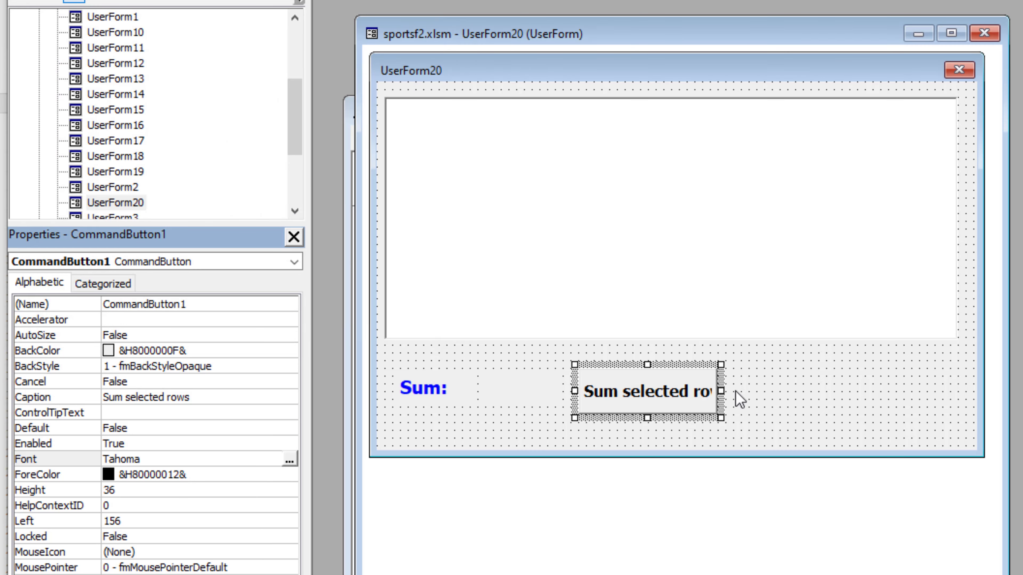
drag(721, 391, 744, 390)
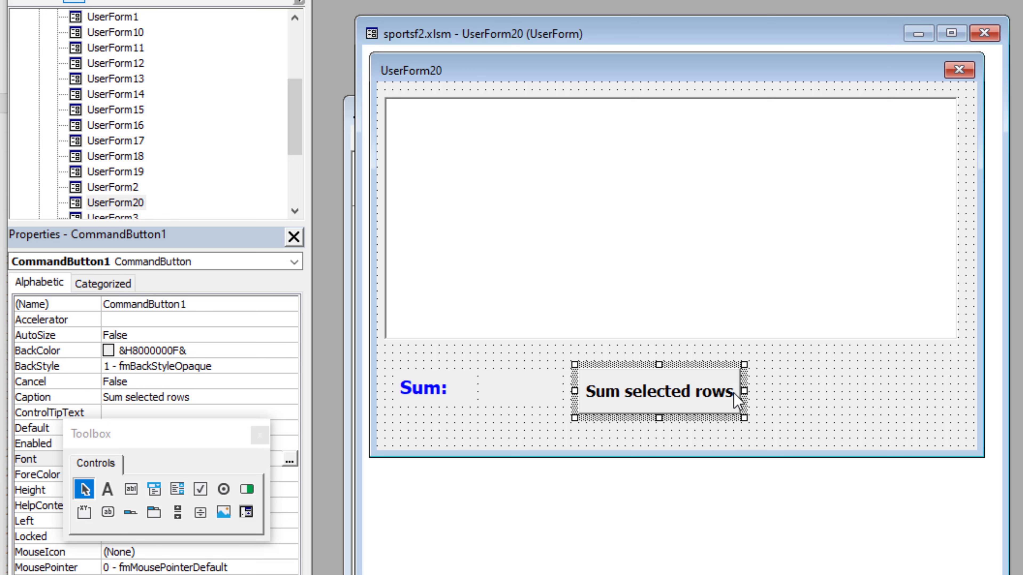
click(679, 215)
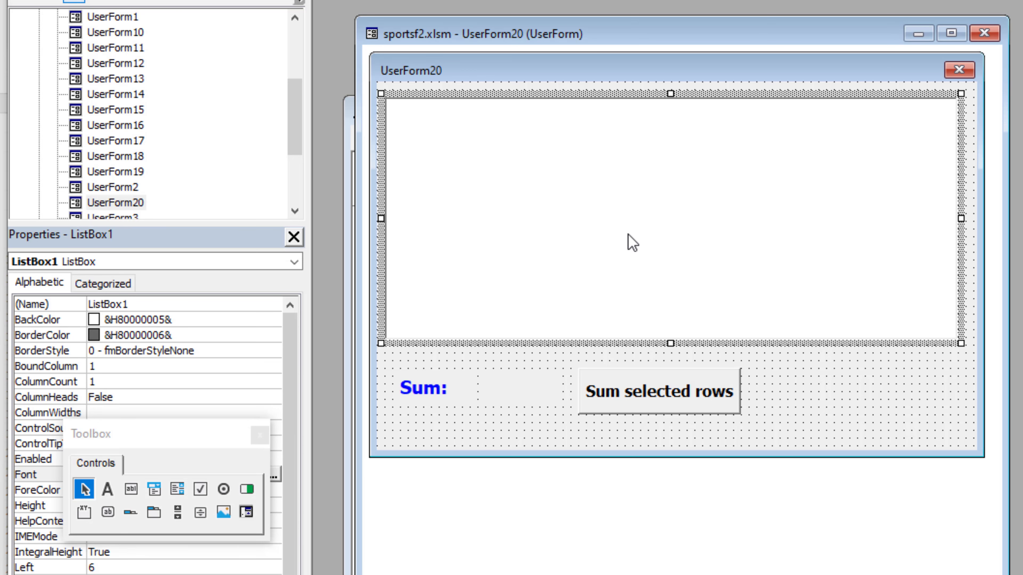
- Set ListBox1's MultiSelect property to 1 - fmMultiSelectMulti
click(259, 434)
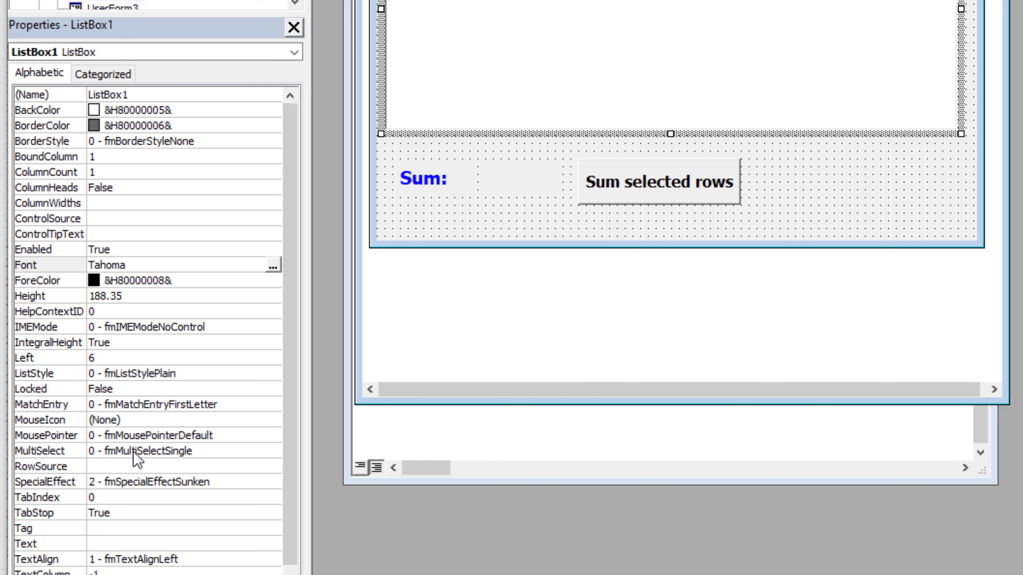
click(270, 453)
click(273, 451)
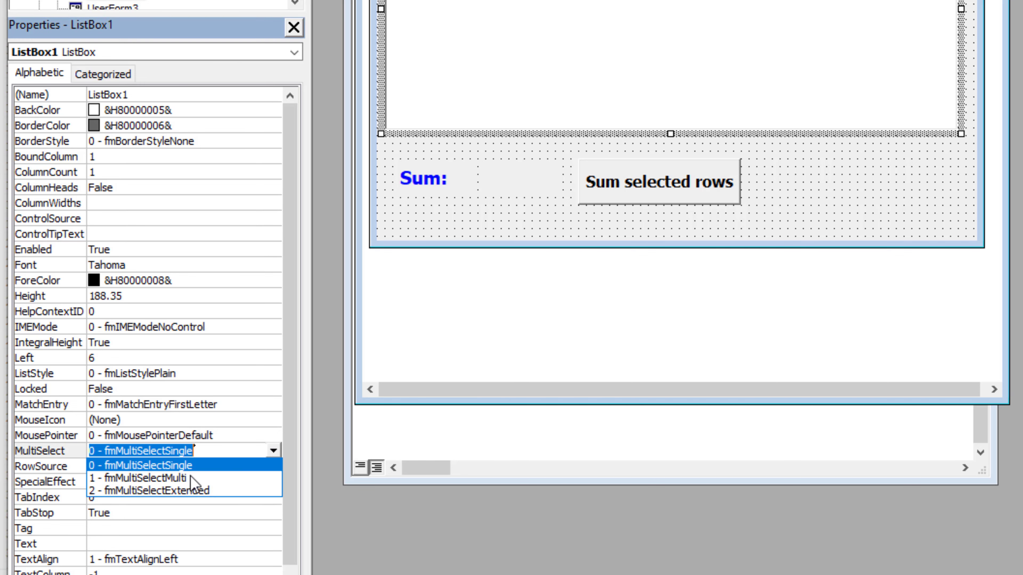
click(167, 479)
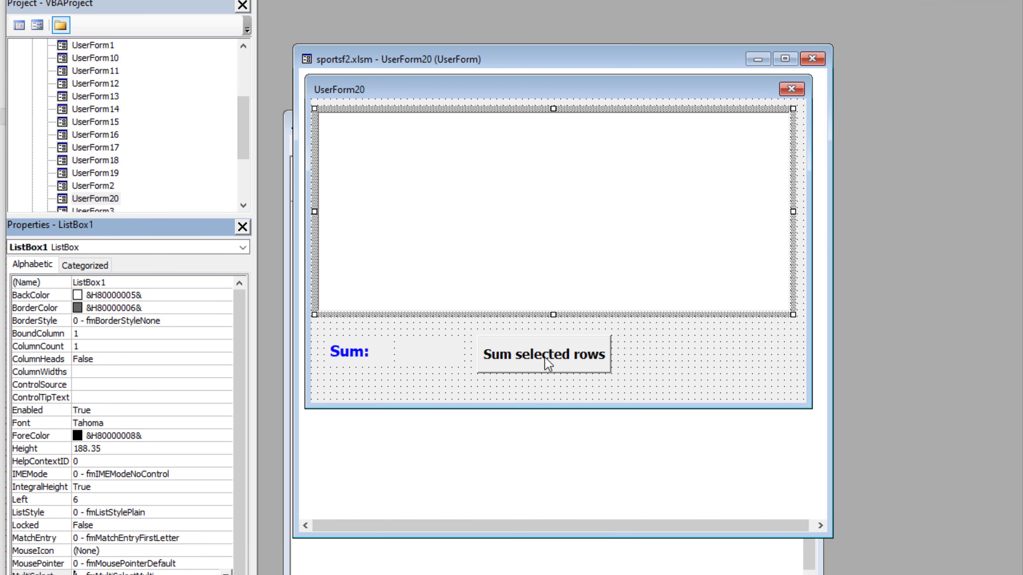
- Open the CommandButton1_Click procedure and declare Dim sumpoints As Double
double_click(544, 357)
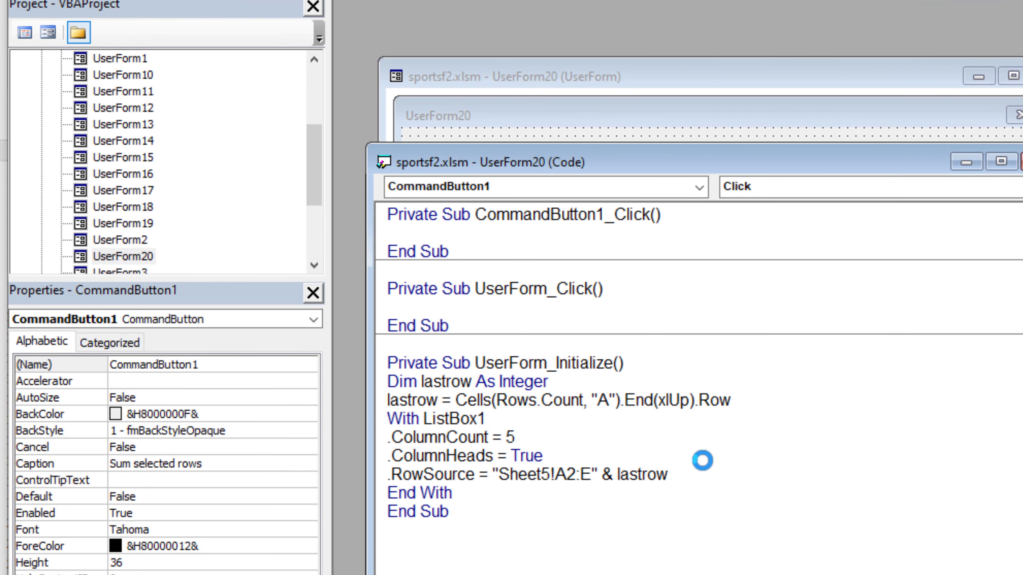
text(Dim )
text(sumpo)
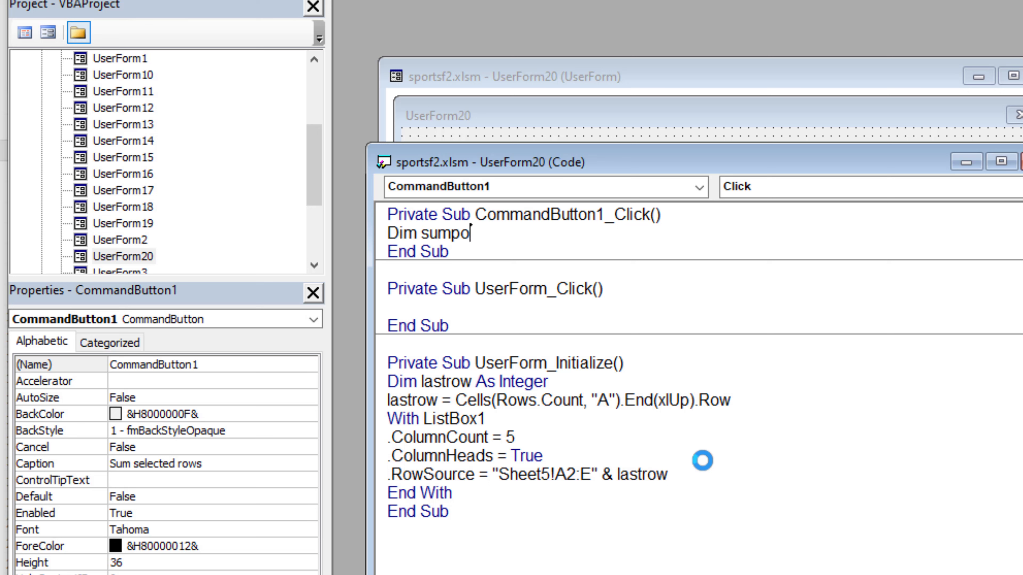
text(ints)
text( As )
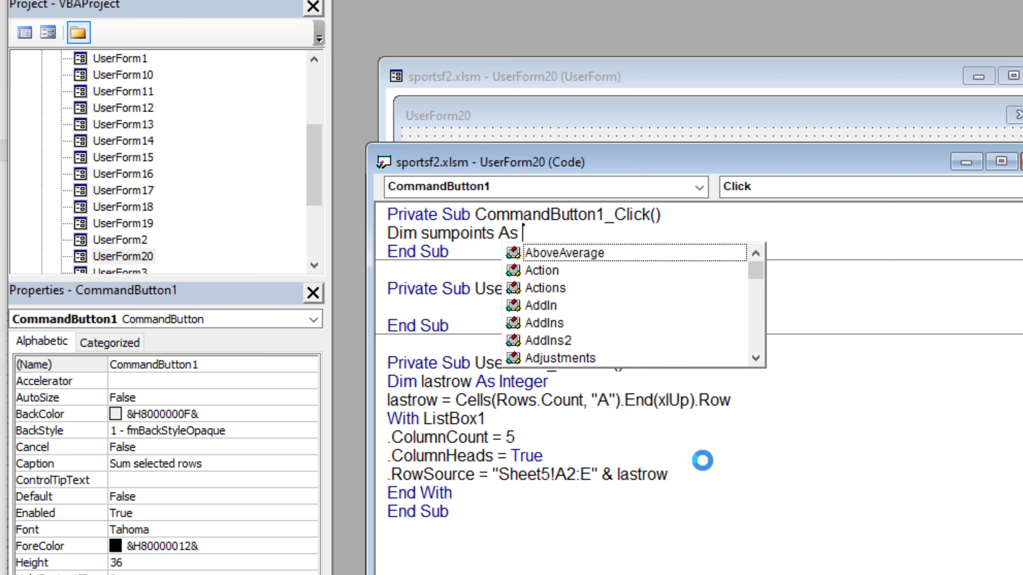
text(Dou)
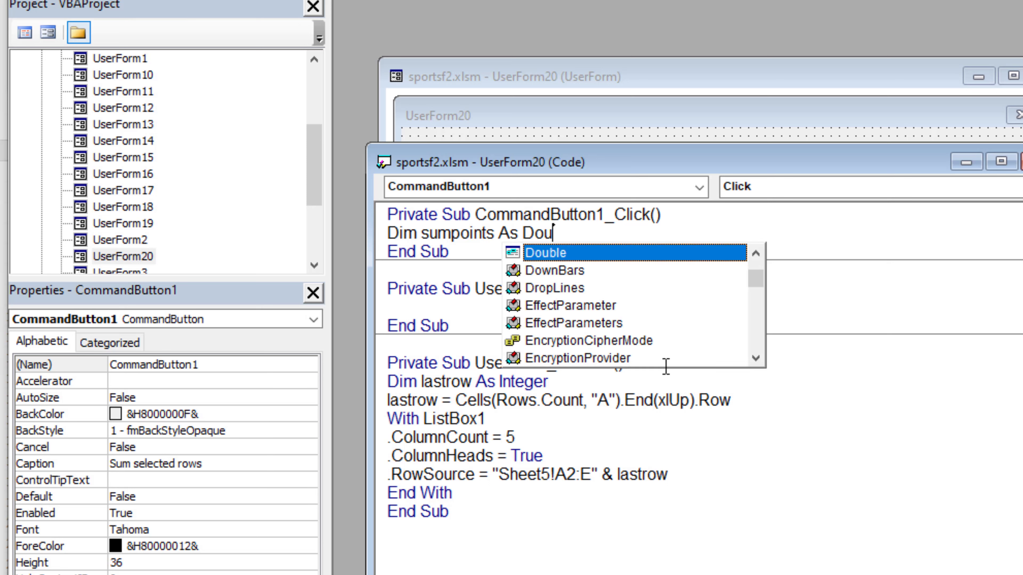
double_click(564, 257)
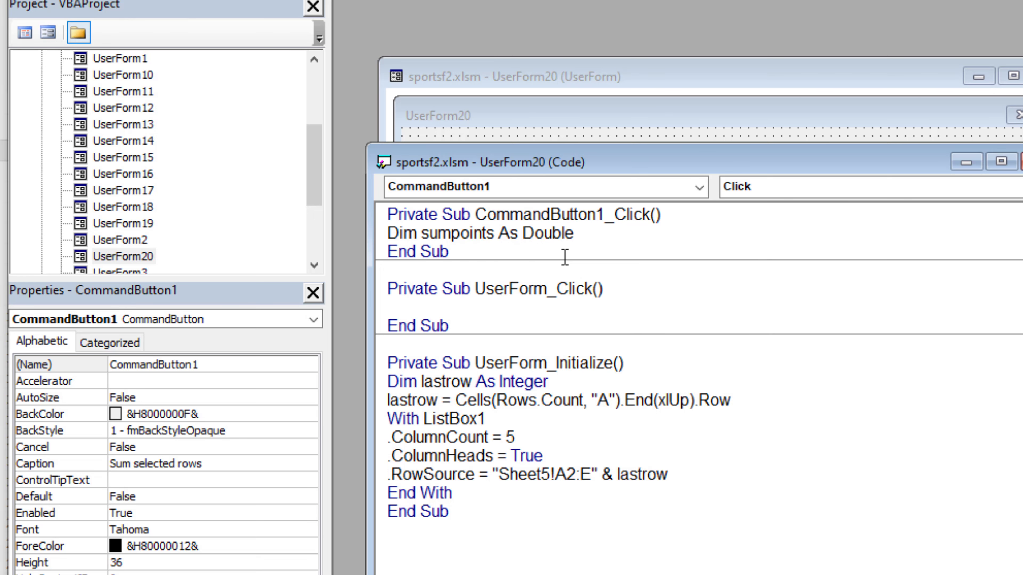
key(Return)
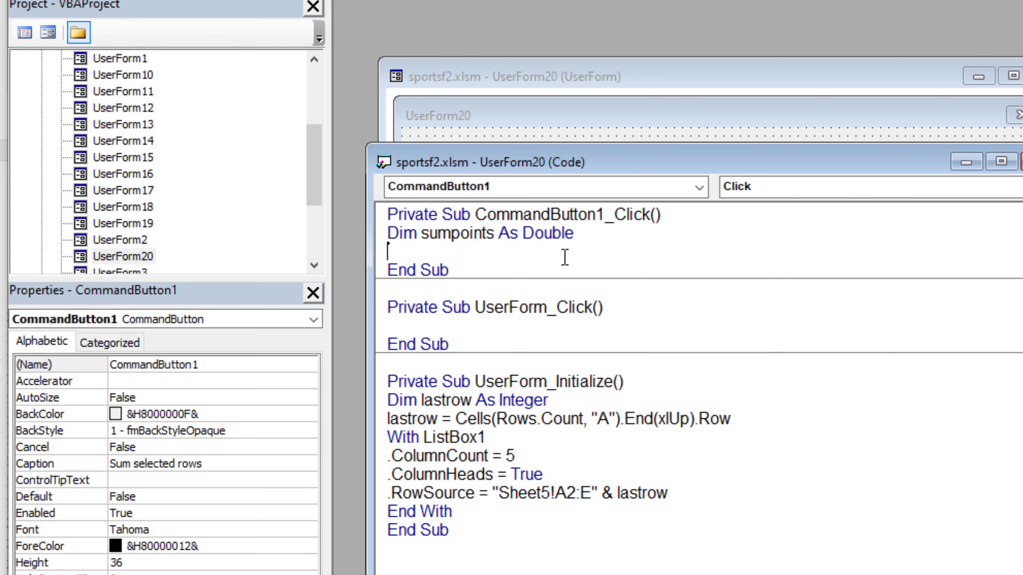
- Add the loop line For i = 0 To ListBox1.ListCount - 1
text(For i )
text(= )
text(0 )
text(To Li)
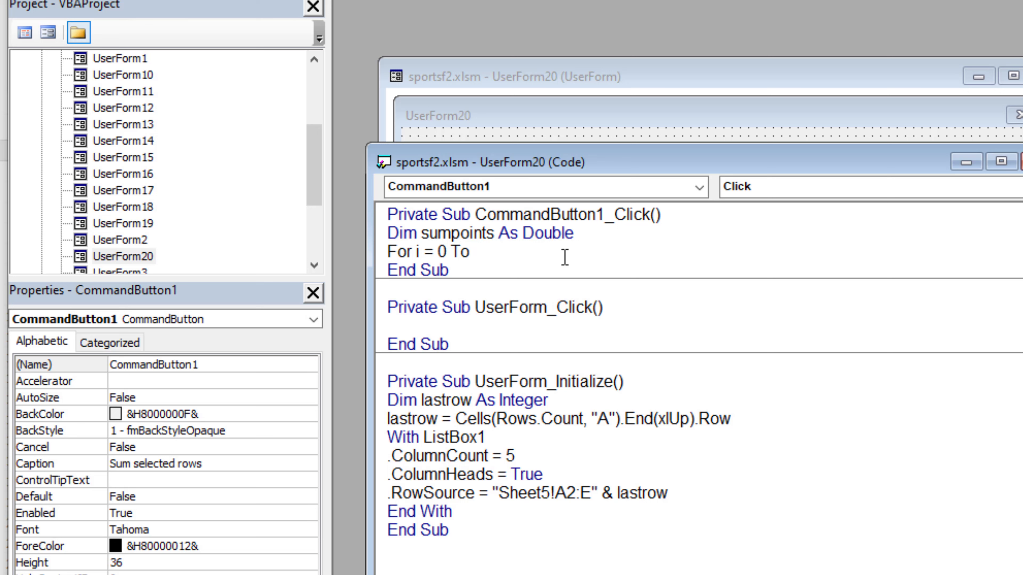
text(s)
text(tBox1)
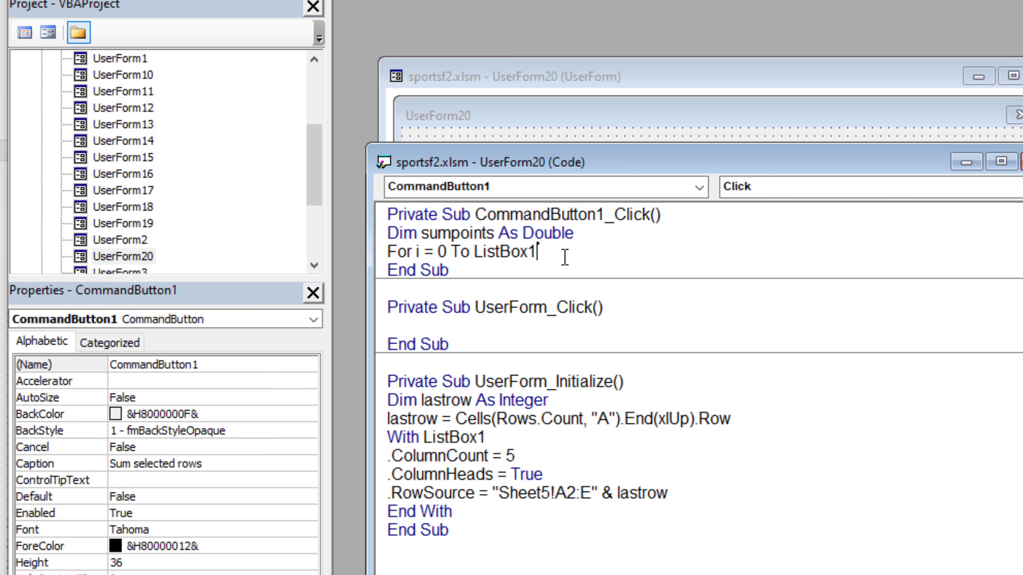
text(.Li)
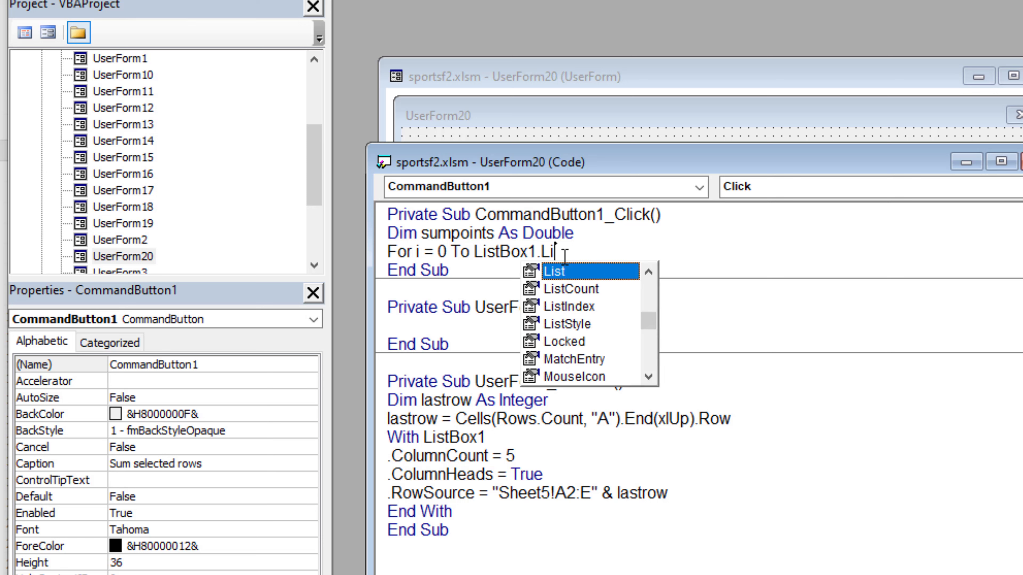
text(st)
double_click(600, 289)
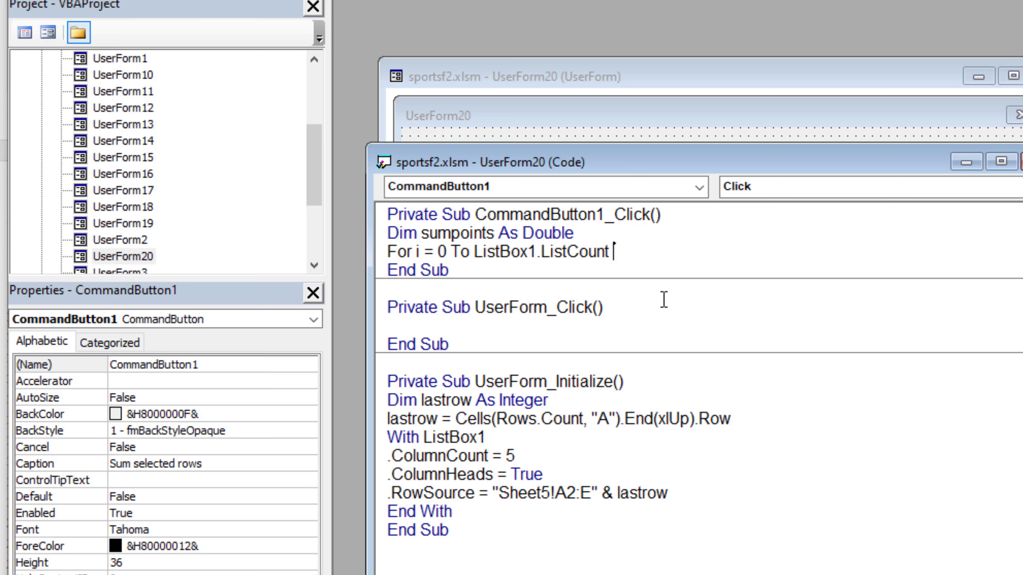
text(- 1)
key(Return)
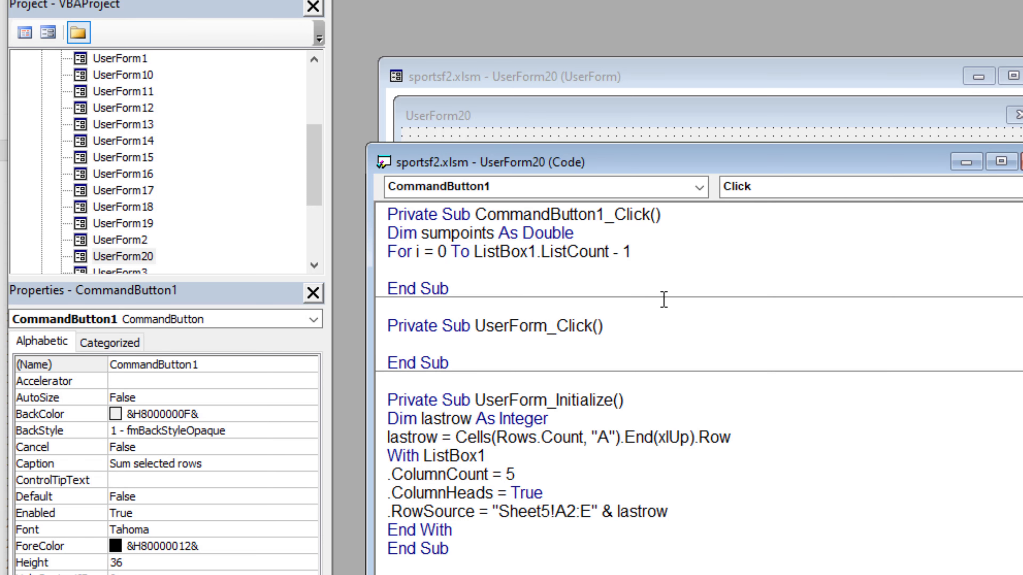
- Add the condition If ListBox1.Selected(i) Then inside the loop
text(If)
text( List)
text(Box1)
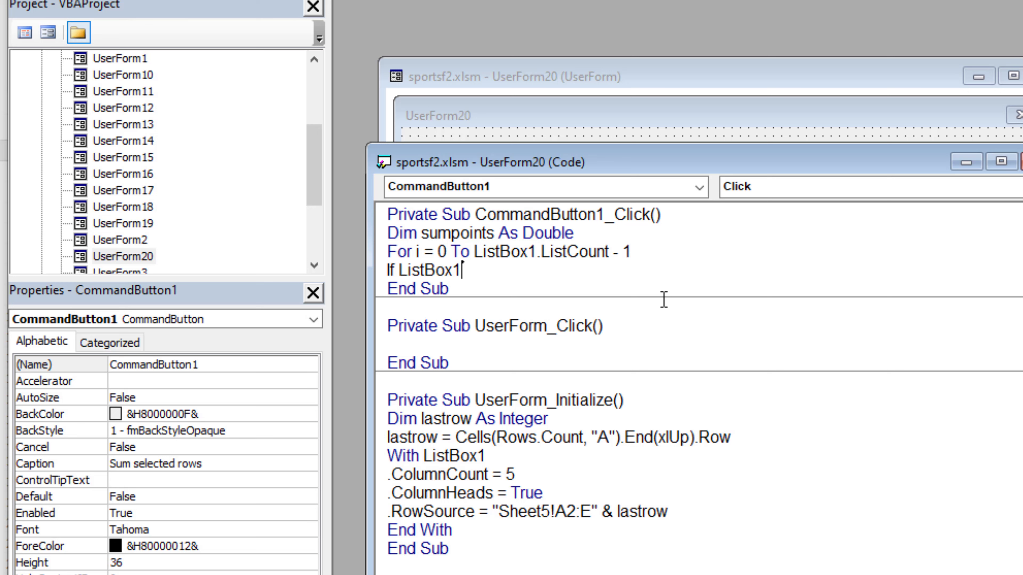
text(.)
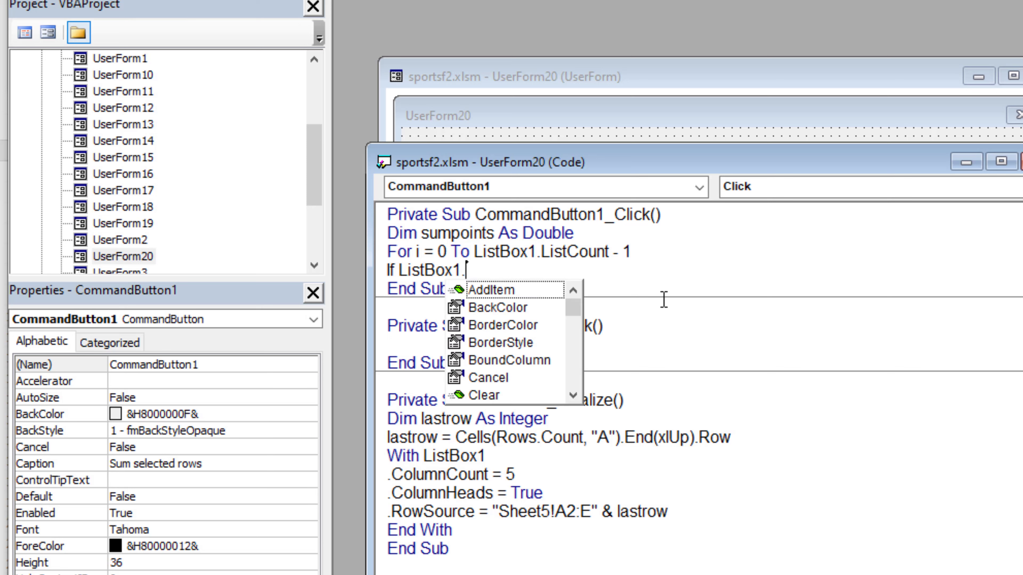
text(Se)
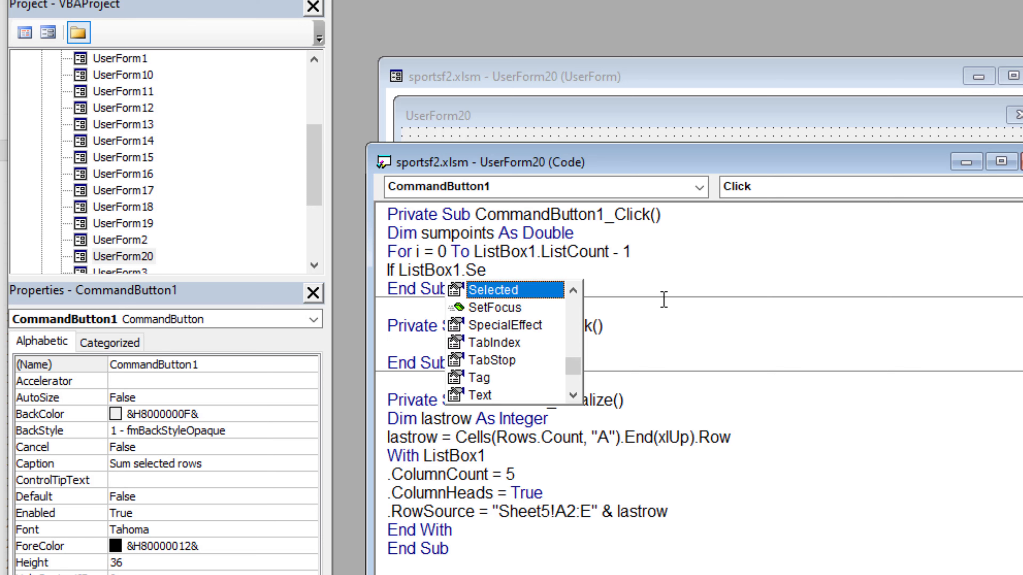
double_click(511, 289)
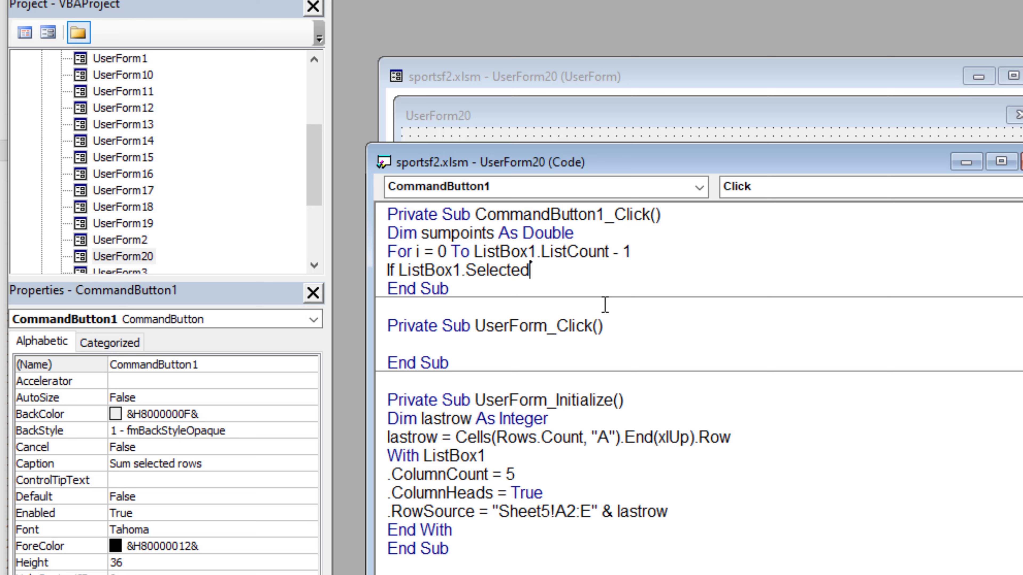
text((i))
text( Th)
text(en)
key(Return)
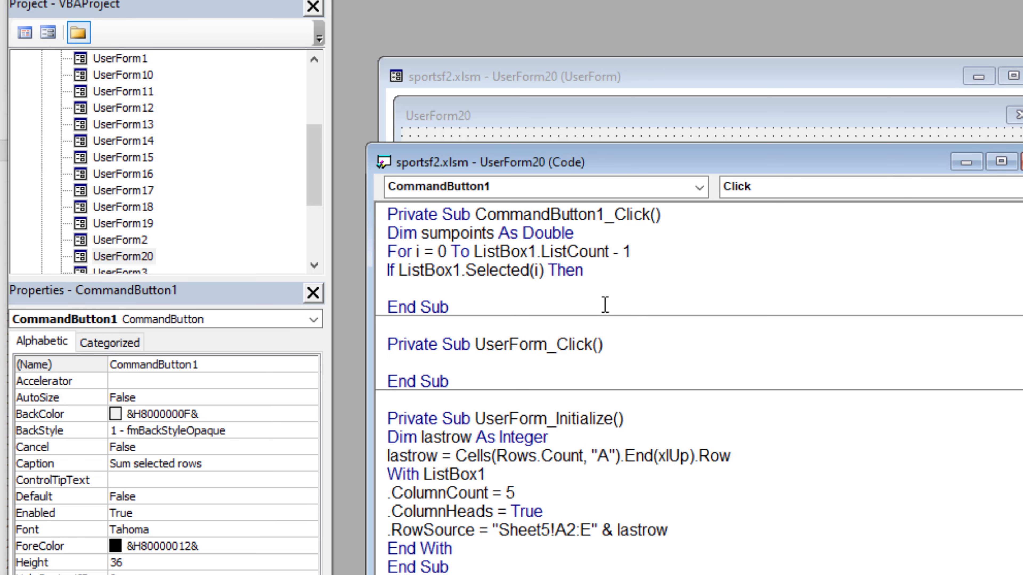
- Write sumpoints = sumpoints + Val(ListBox1.Column(4, i)) inside the If block
double_click(464, 233)
right_click(464, 233)
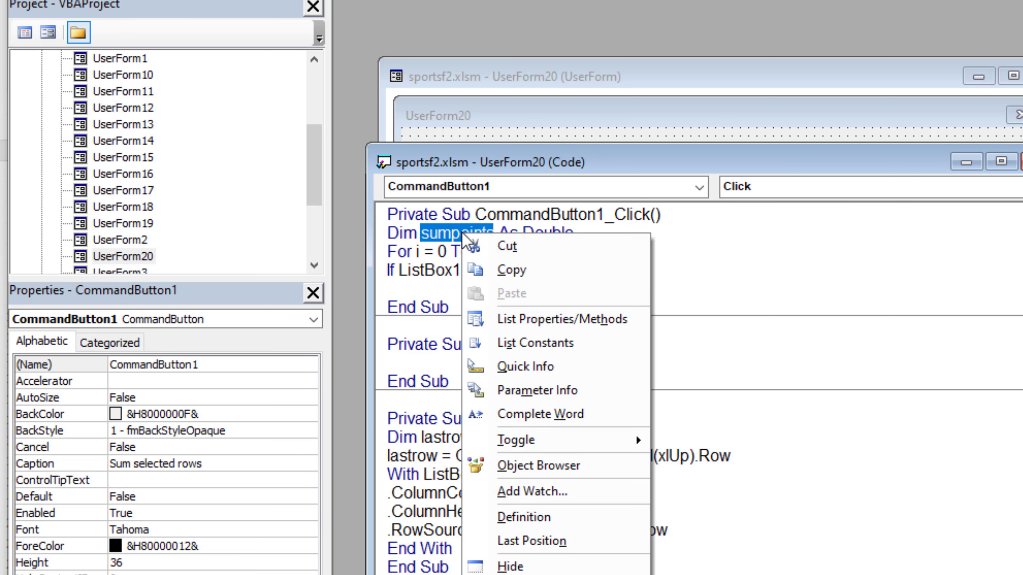
click(509, 268)
click(431, 289)
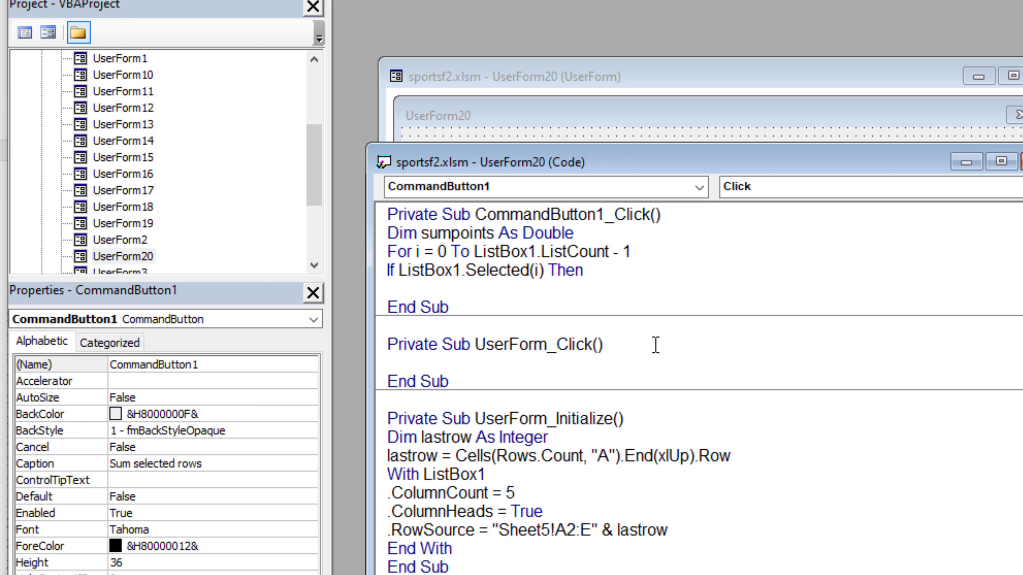
key(ctrl+v)
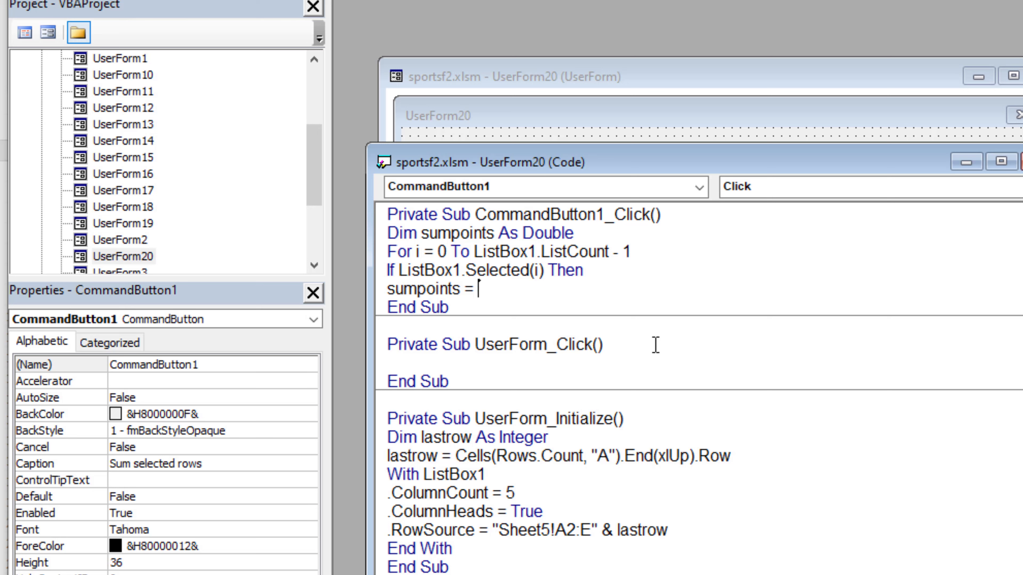
text(sumpoints)
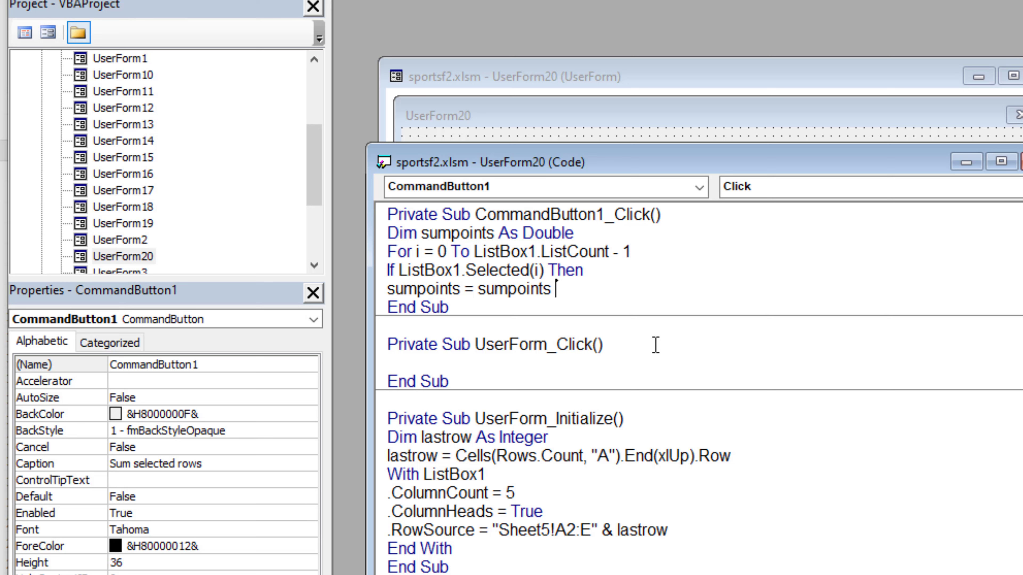
text( + )
text(Val)
text(()
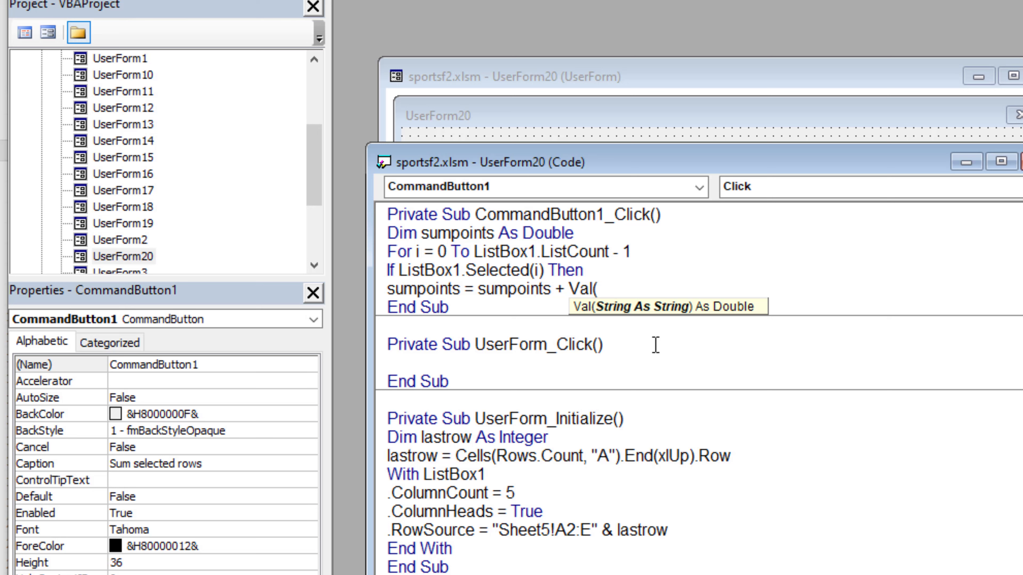
text(Lis)
text(tBox1)
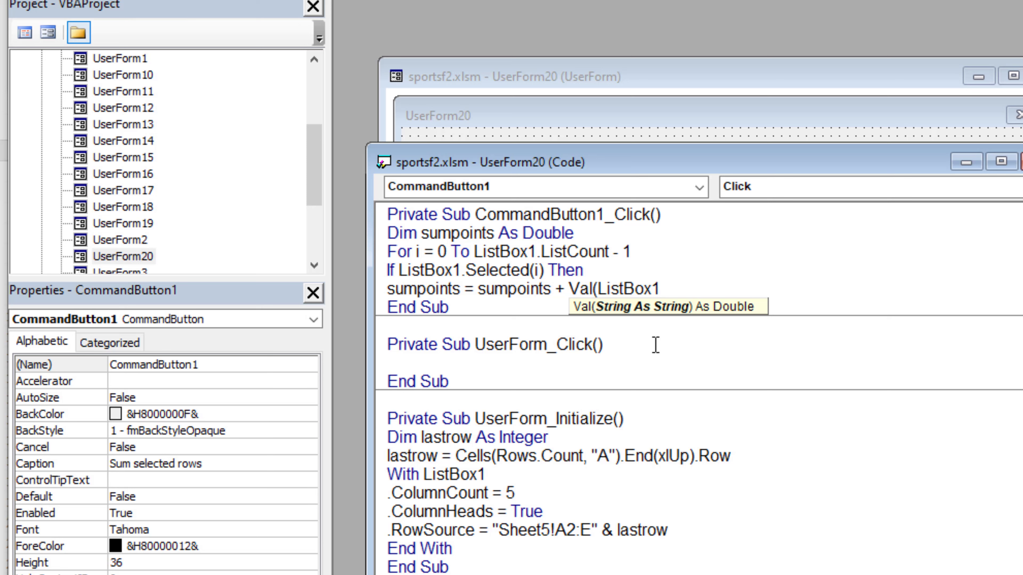
text(.C)
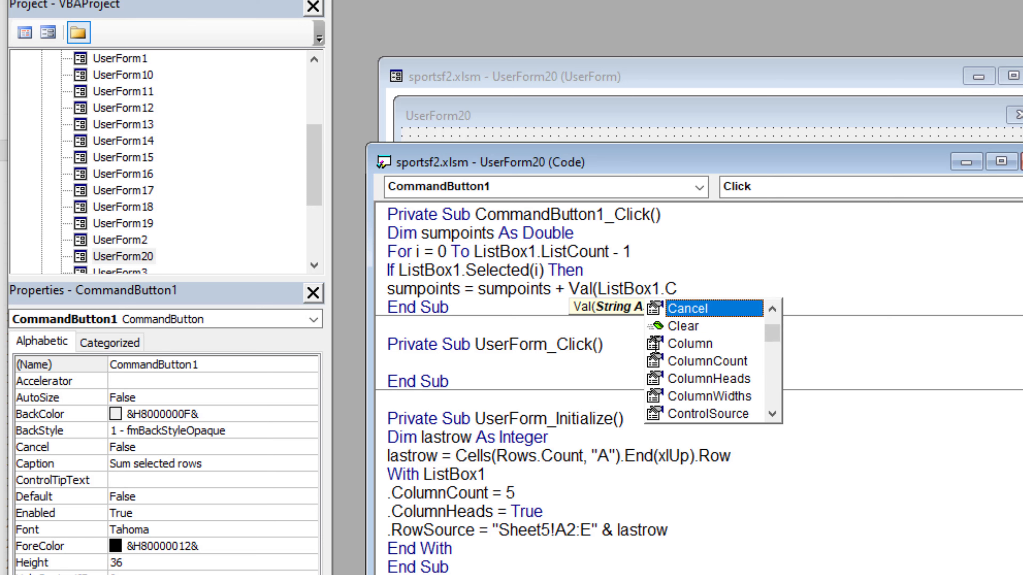
double_click(701, 343)
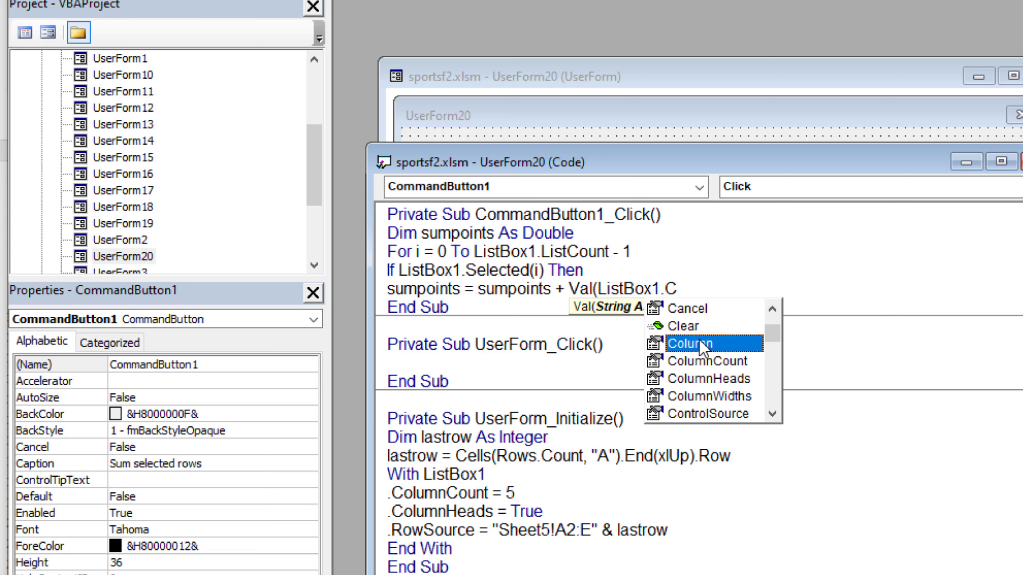
text(olumn(4)
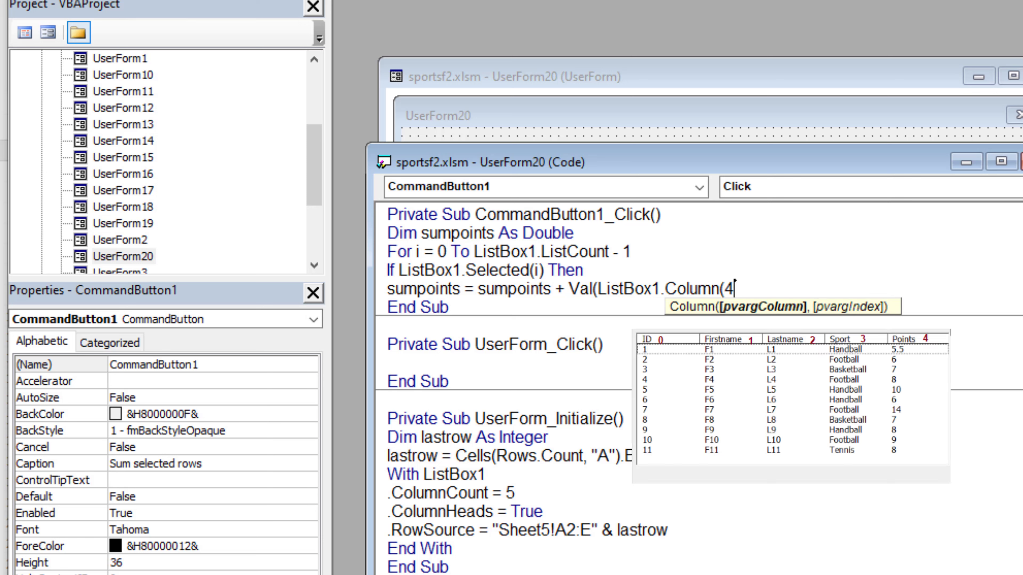
text(, )
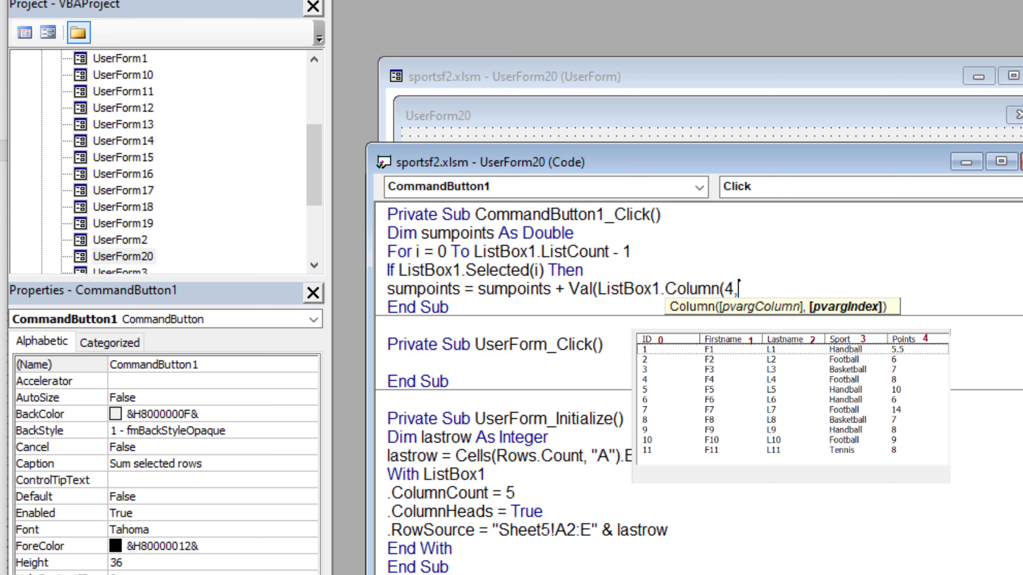
text(i)
text()))
key(Return)
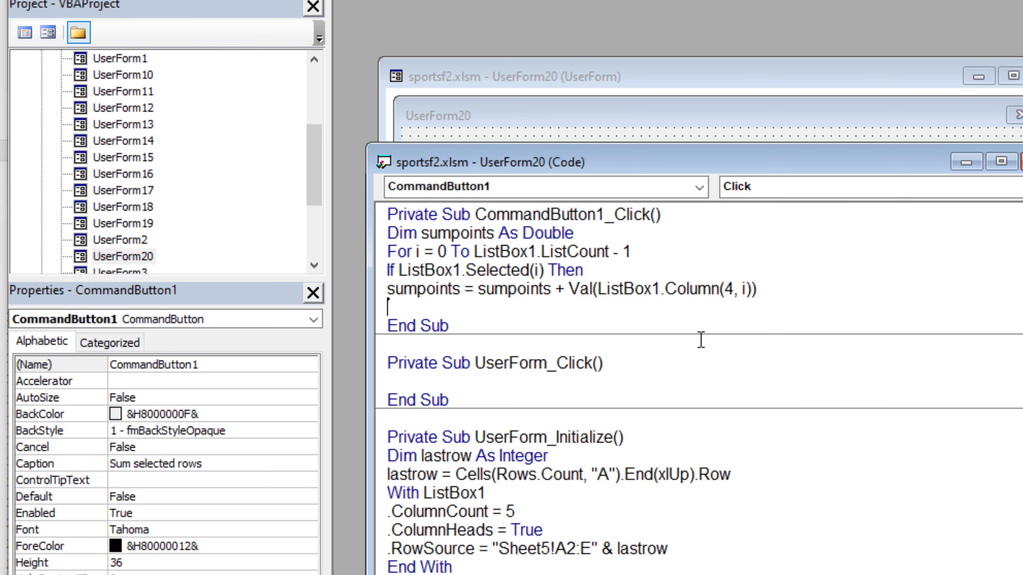
- Close the condition and loop with End If and Next i
text(End )
text(If)
key(Return)
text(Ne)
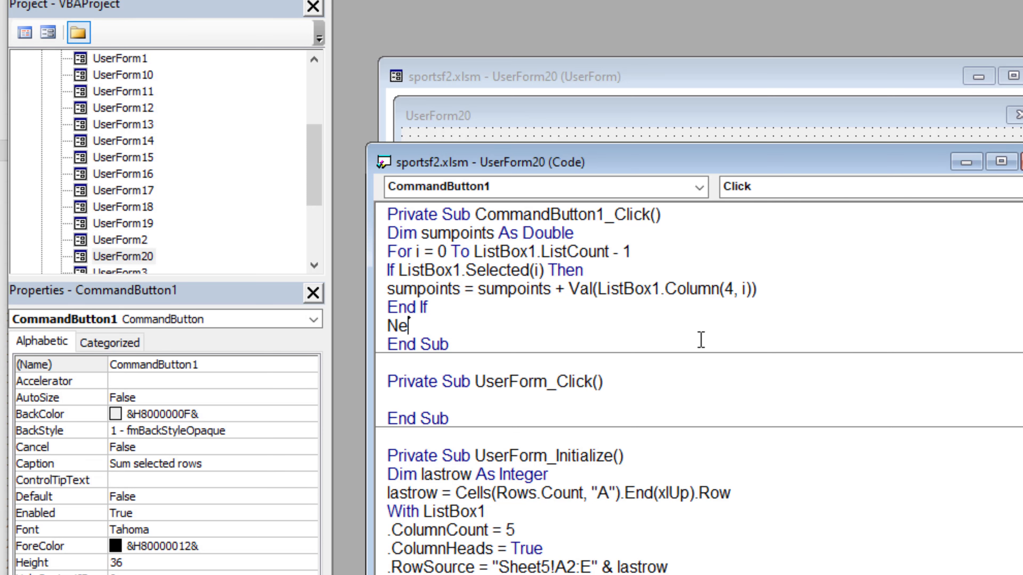
text(xt i)
key(Return)
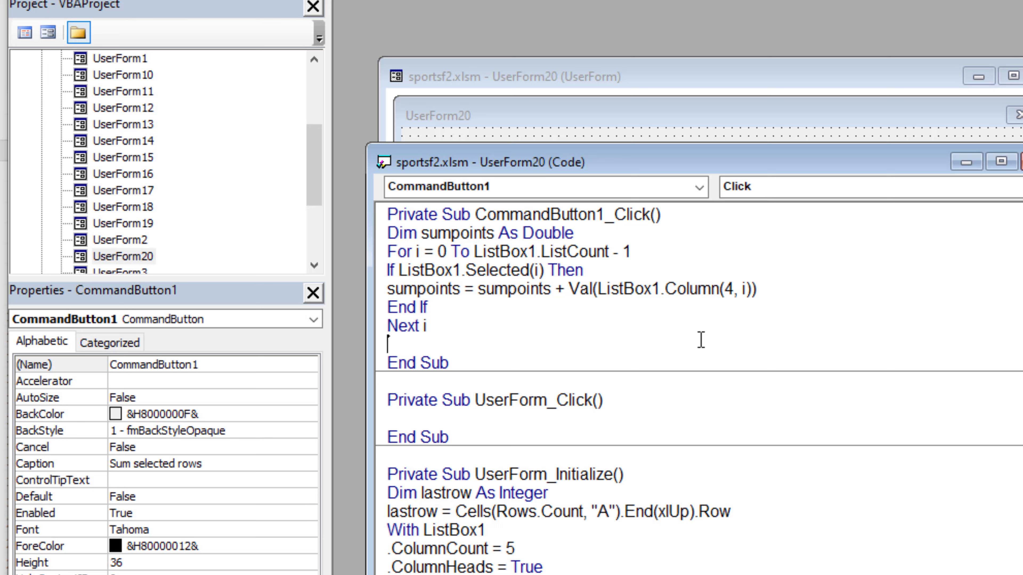
- Add lbl_sum.Caption = sumpoints below the loop
text(lbl)
text(_s)
text(um.)
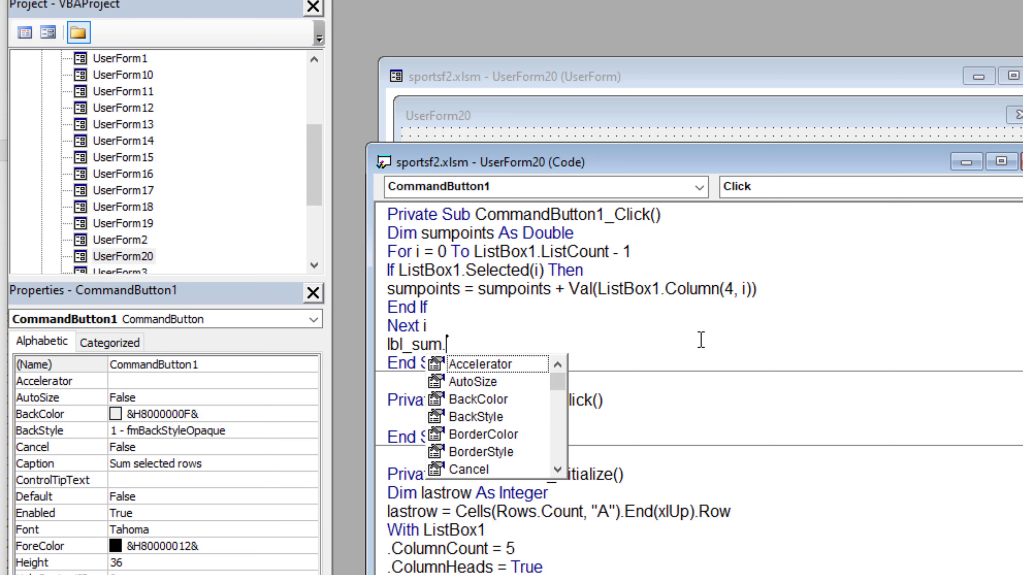
text(Ca)
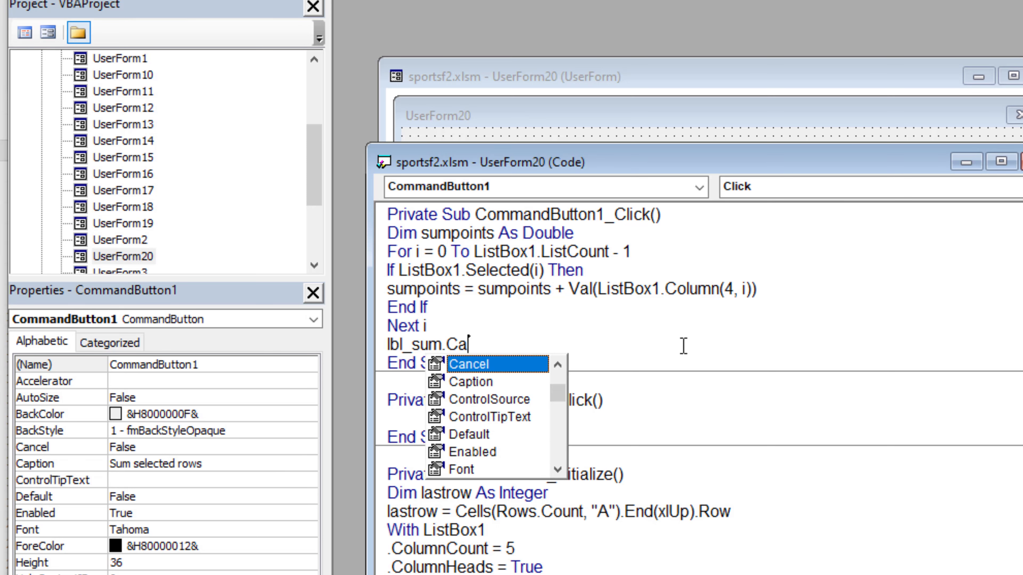
double_click(490, 380)
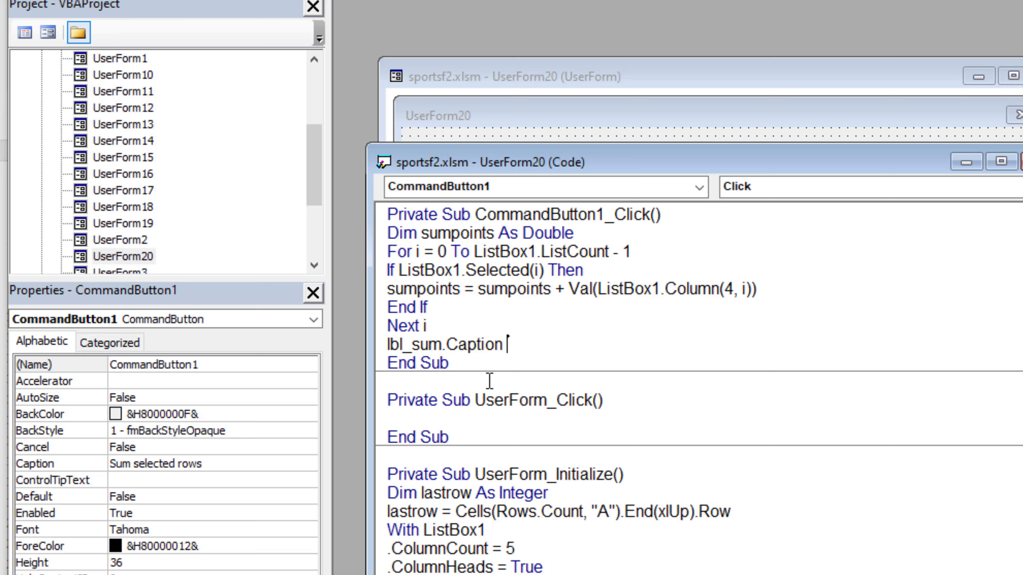
text(=)
text(sum)
text(point)
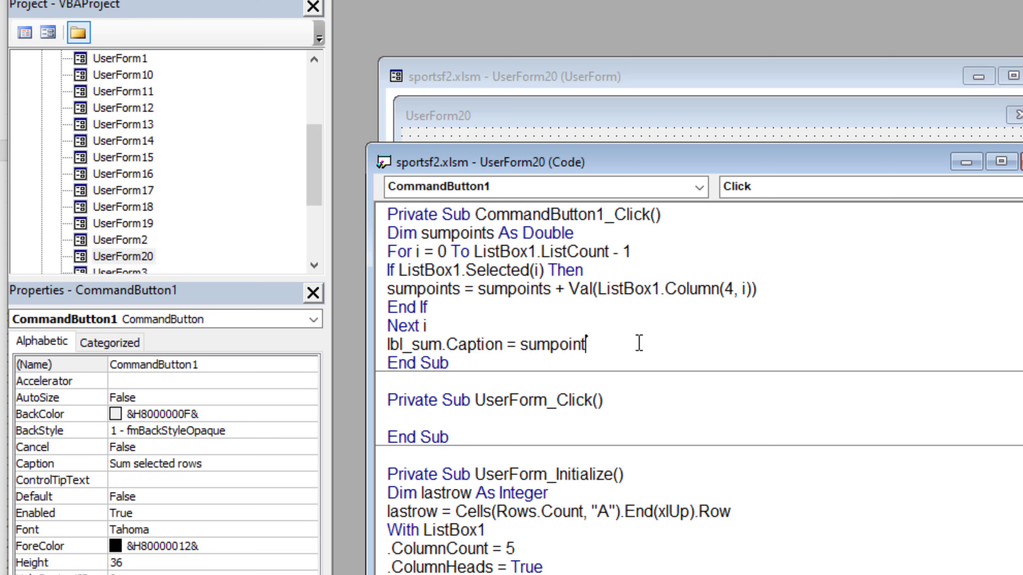
text(s)
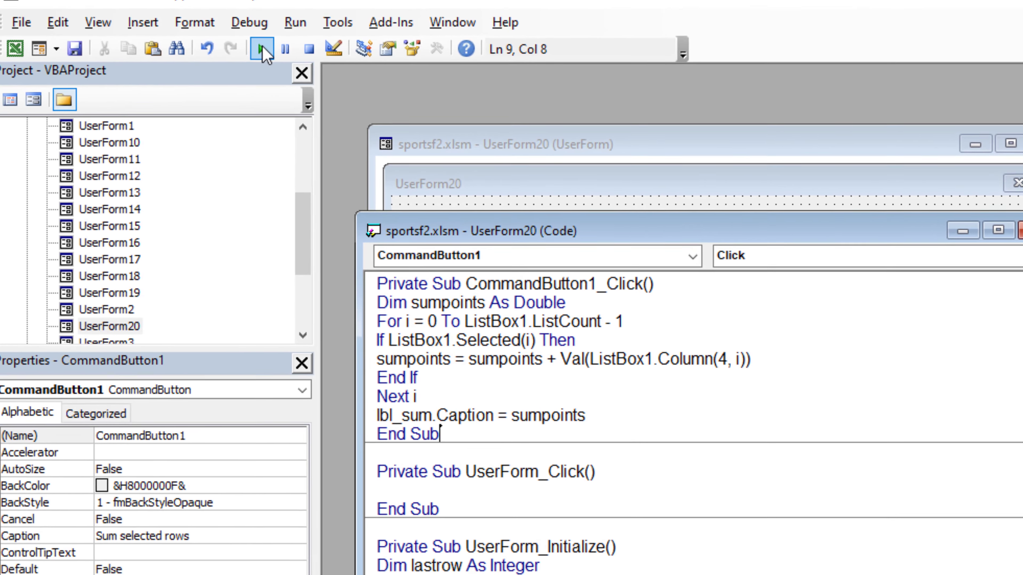
- Run the form, select rows 1, 3 and 6, and sum their points
click(273, 72)
click(347, 133)
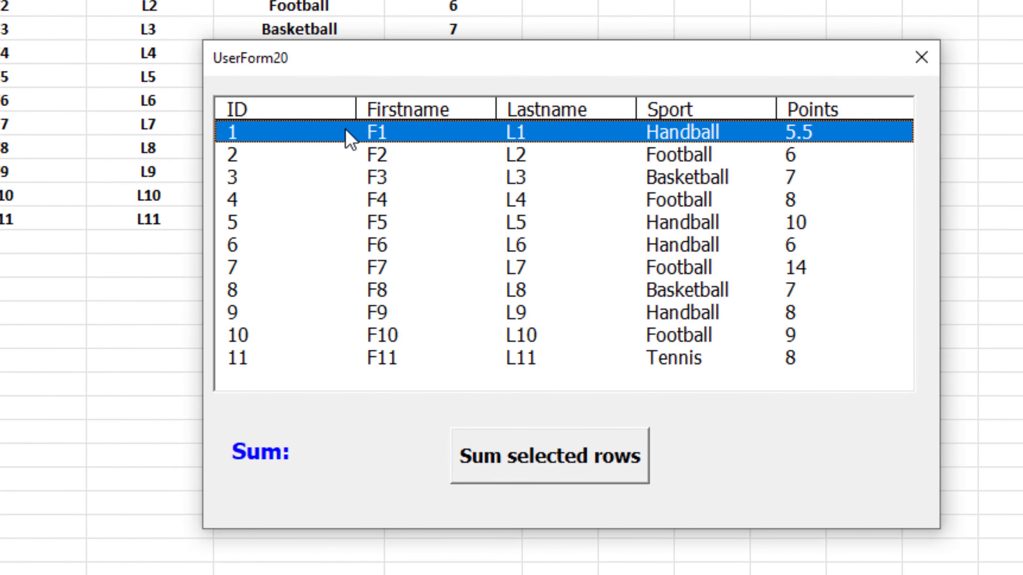
ctrl+click(245, 181)
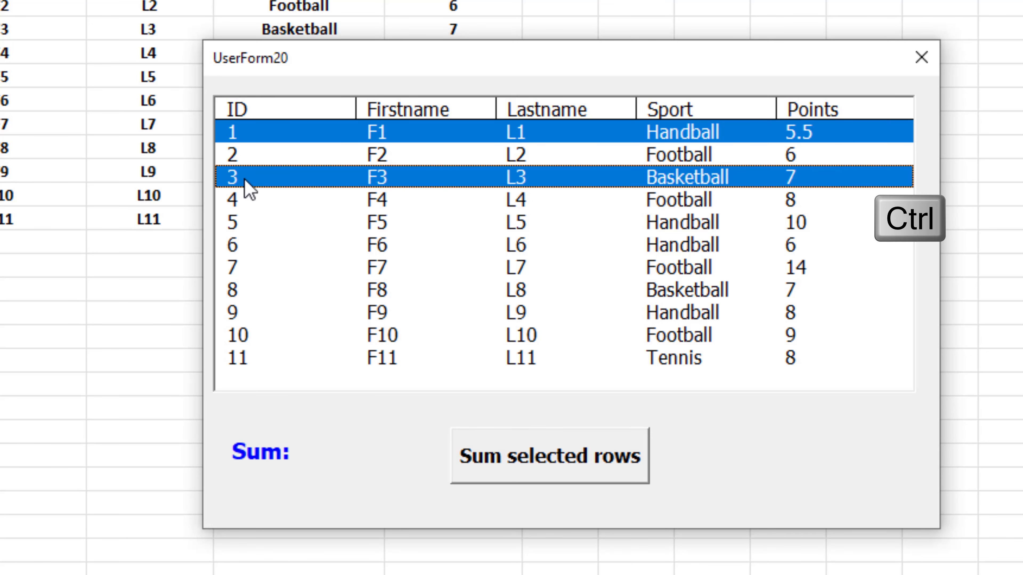
ctrl+click(240, 246)
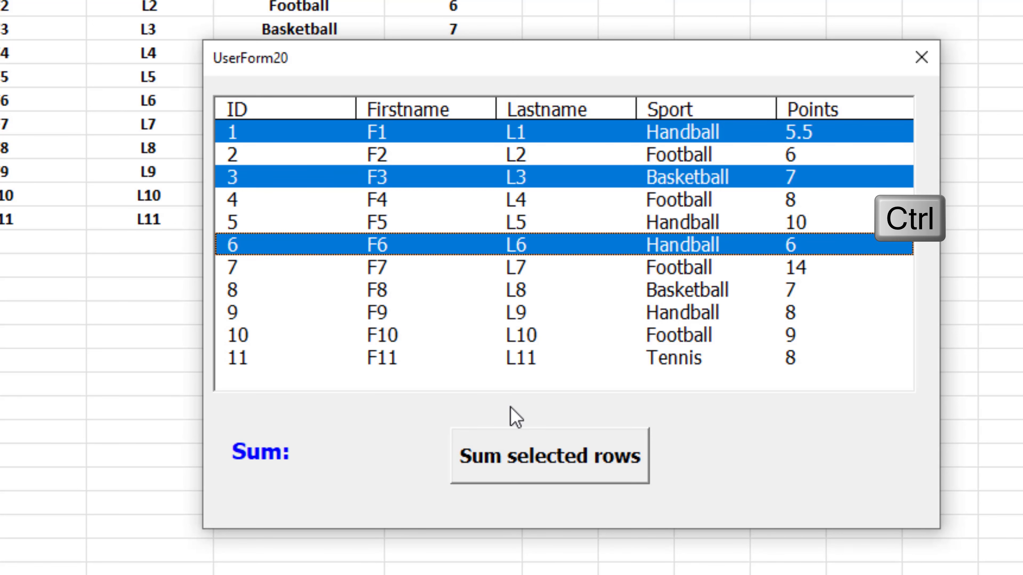
click(564, 470)
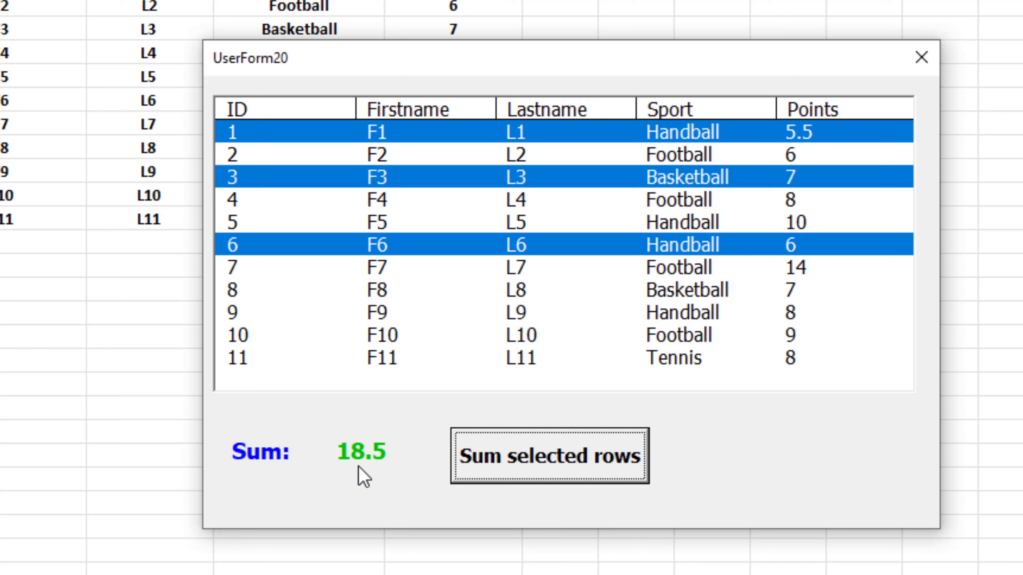
- Deselect row 1 and add rows 10, 7 and 8, recalculating to a total of 43
ctrl+click(304, 135)
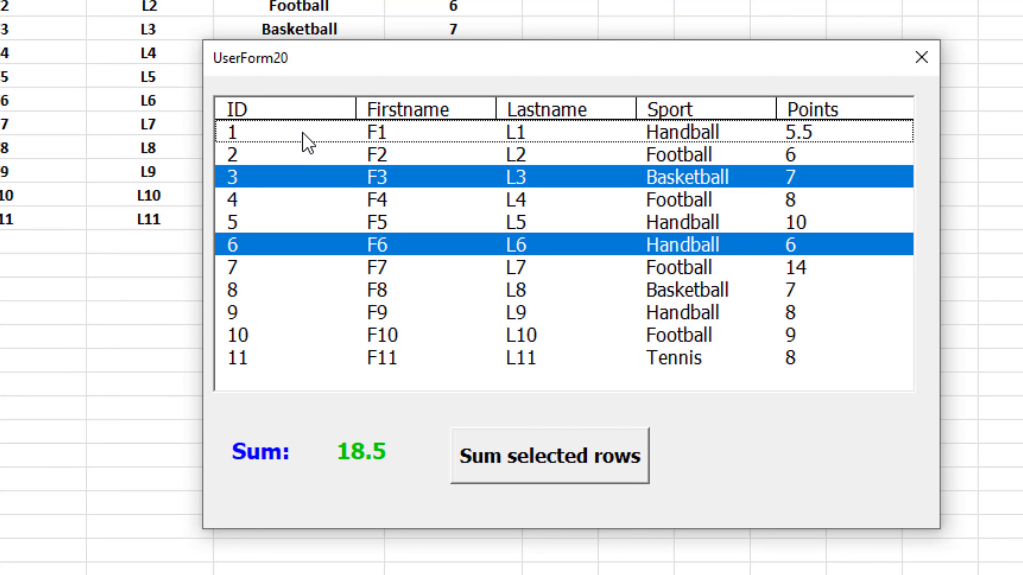
ctrl+click(252, 341)
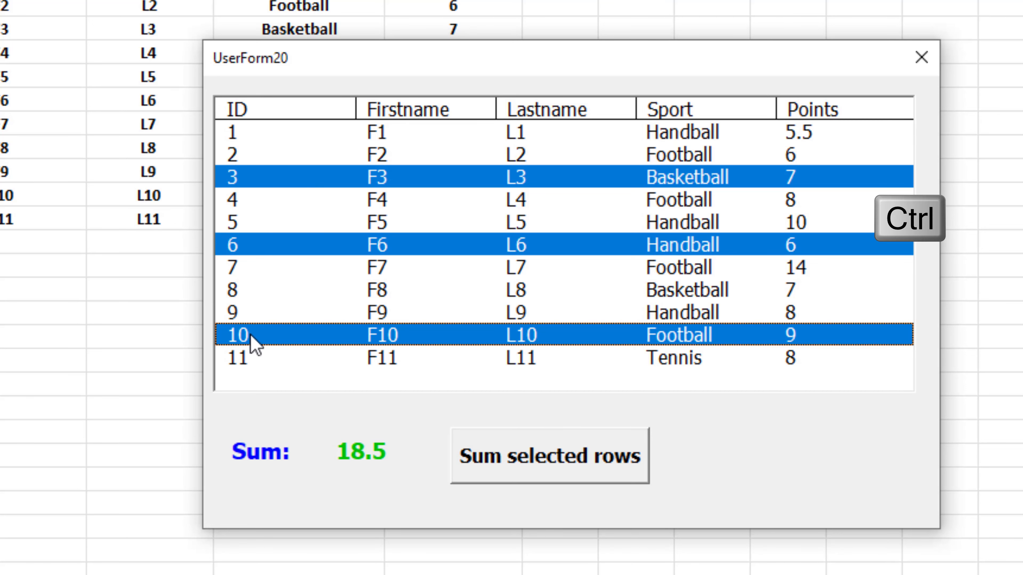
click(524, 460)
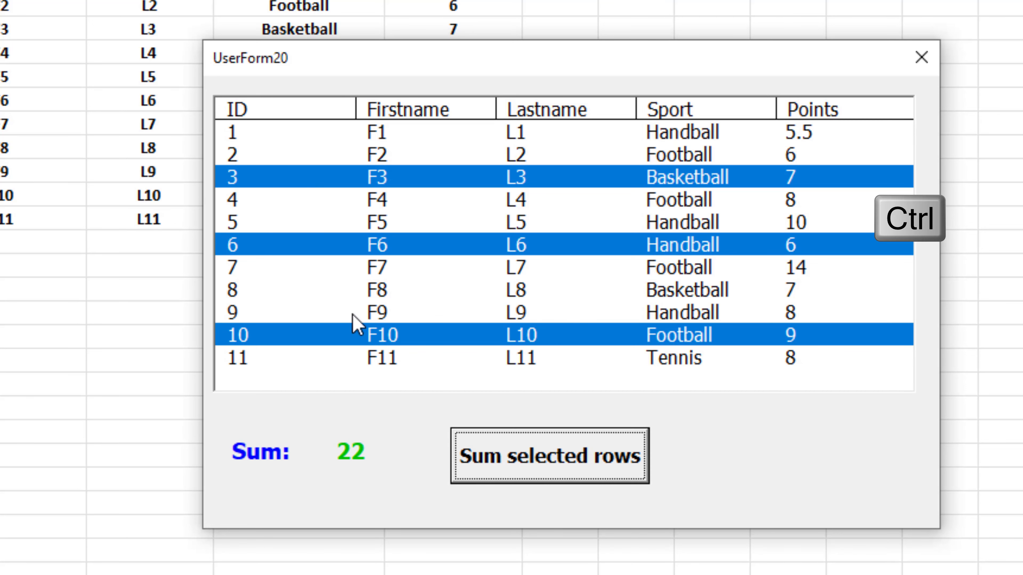
ctrl+click(234, 271)
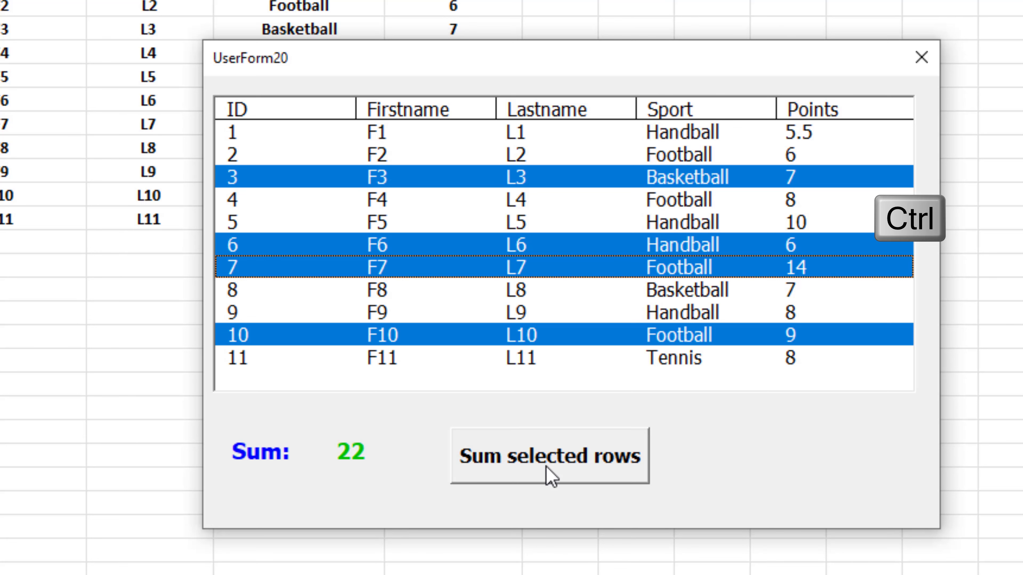
click(551, 477)
ctrl+click(246, 293)
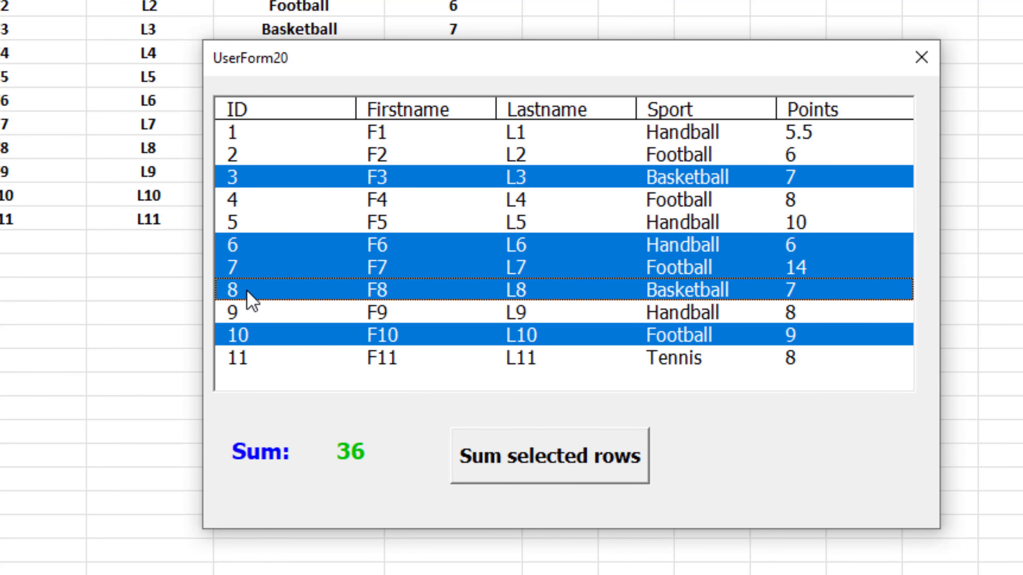
click(539, 447)
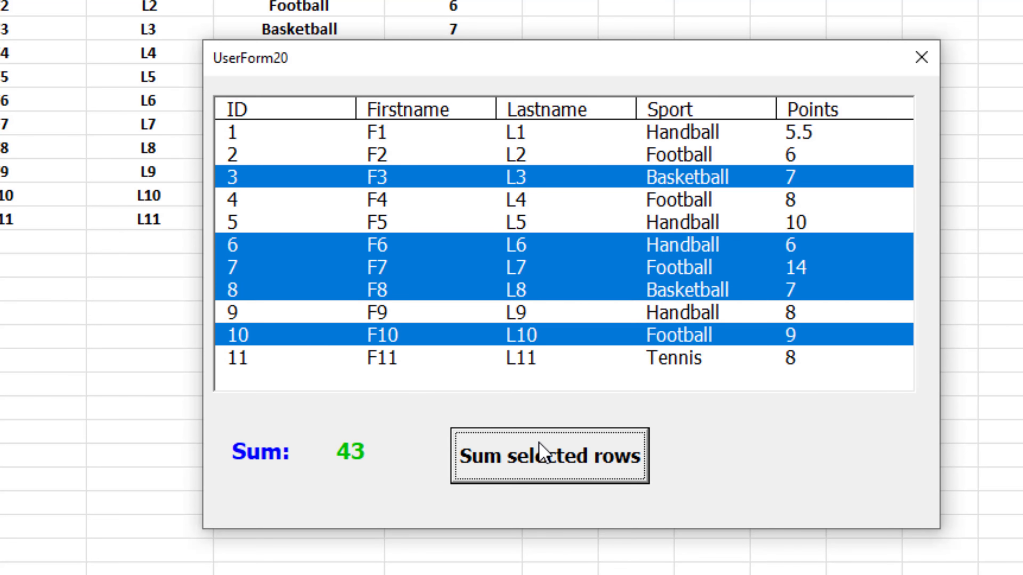